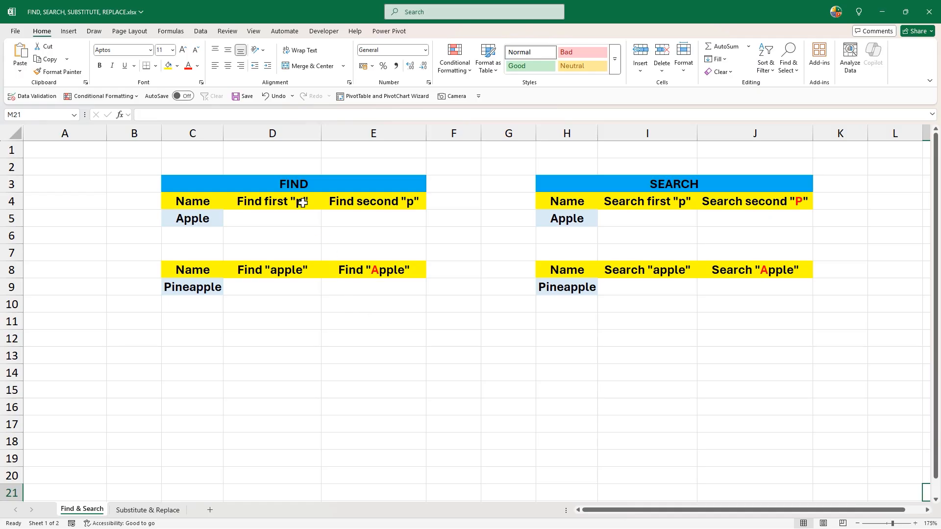
- Examine the FIND and SEARCH tables, their column headers and the sample names
{"action": "left_click", "coordinate": [302, 186]}
{"action": "left_click", "coordinate": [631, 183], "text": "ctrl"}
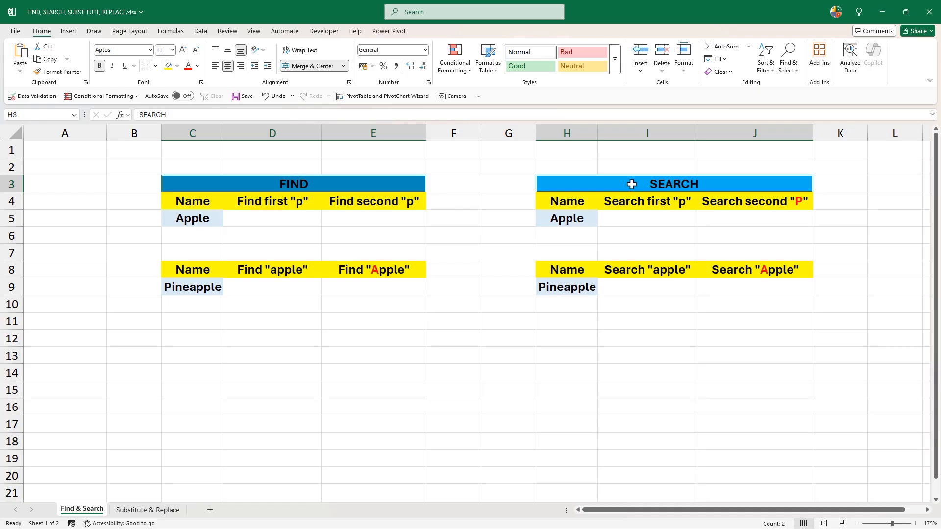
{"action": "left_click", "coordinate": [441, 230]}
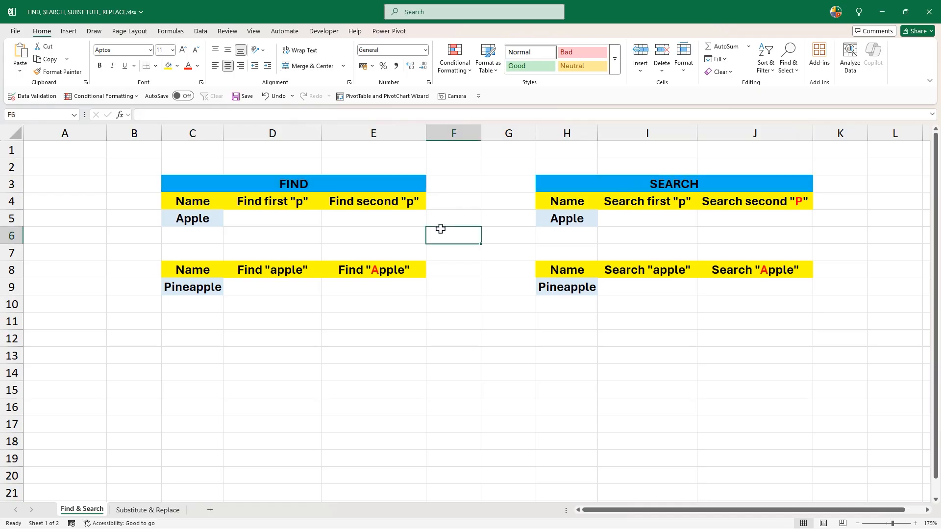
{"action": "left_click", "coordinate": [254, 202]}
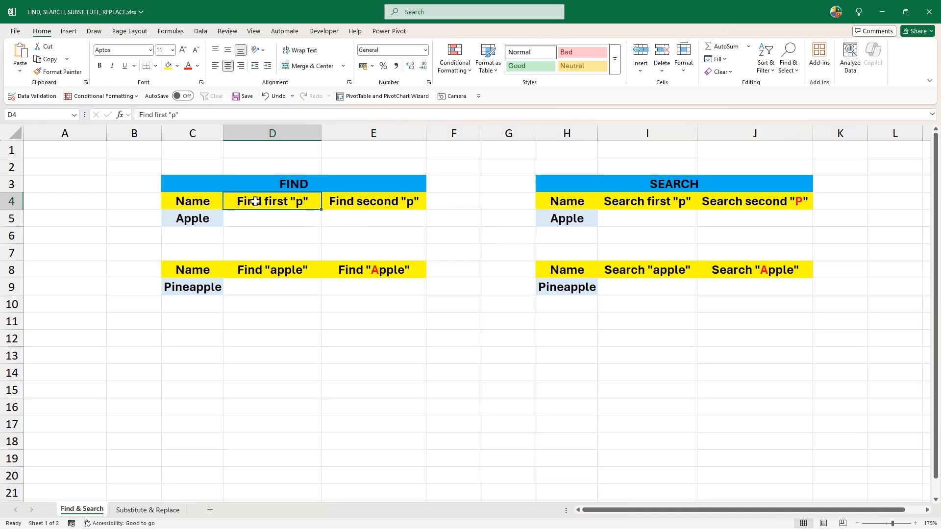
{"action": "left_click_drag", "start_coordinate": [255, 201], "coordinate": [329, 201]}
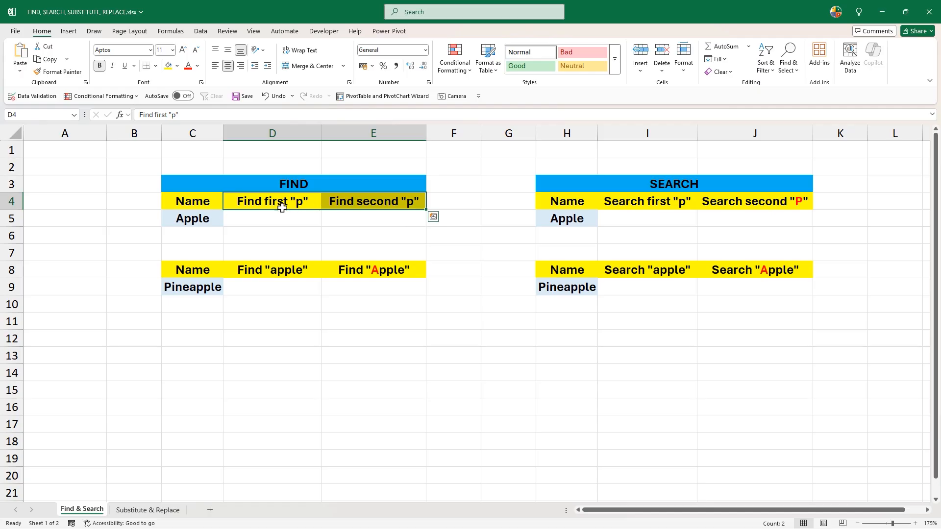
{"action": "left_click", "coordinate": [209, 218]}
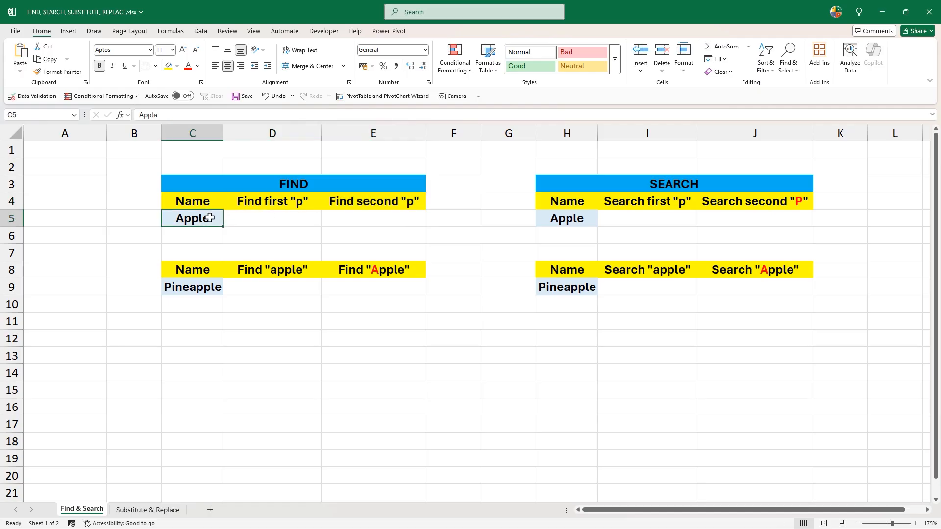
{"action": "left_click", "coordinate": [284, 184]}
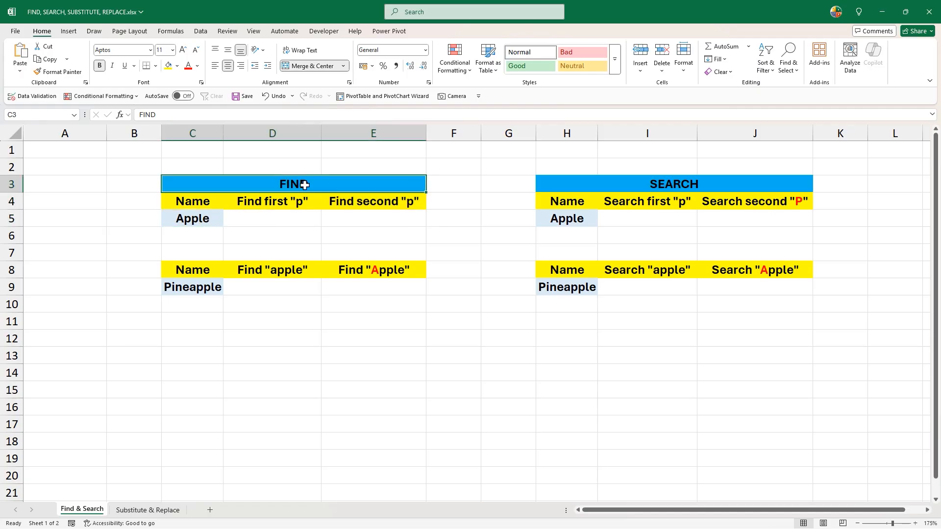
- In D5, enter =FIND("p",C5) to locate the first "p" in Apple
{"action": "left_click", "coordinate": [271, 218]}
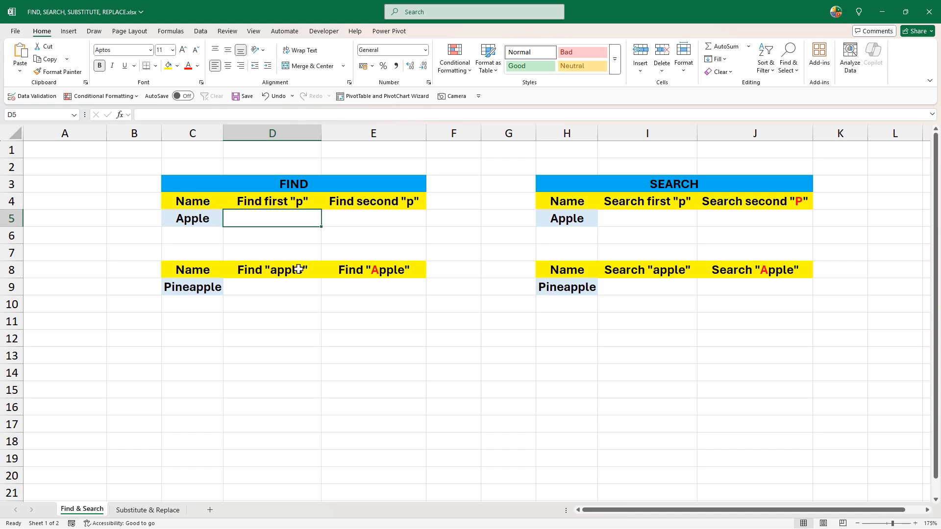
{"action": "type", "text": "=fin"}
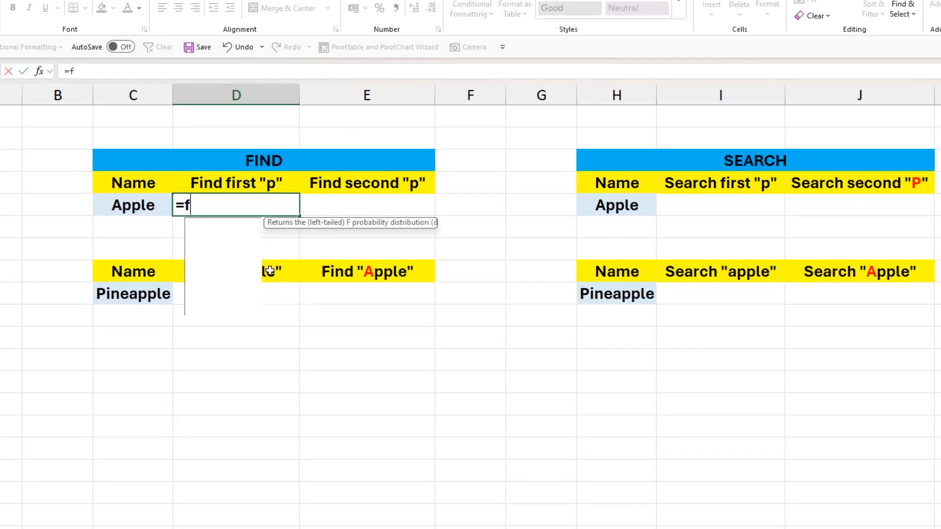
{"action": "key", "text": "Tab"}
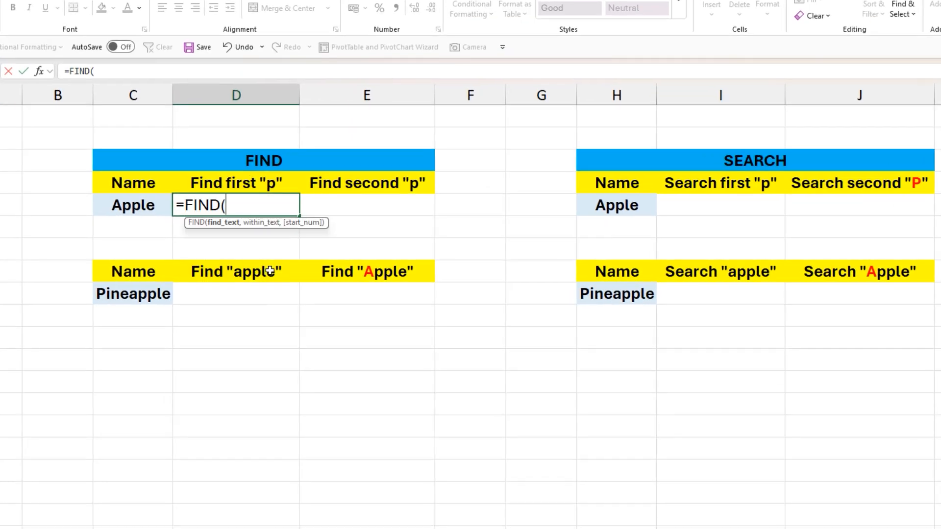
{"action": "type", "text": "\"p\","}
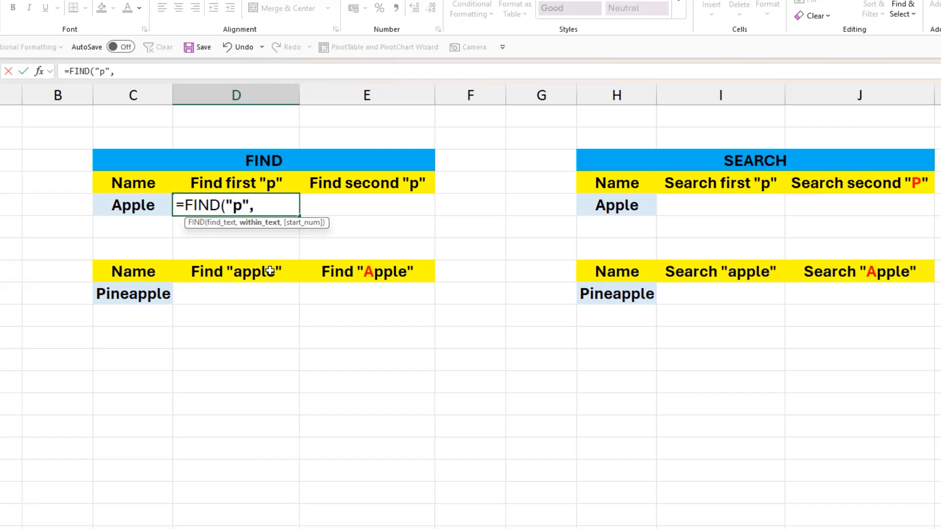
{"action": "left_click", "coordinate": [148, 201]}
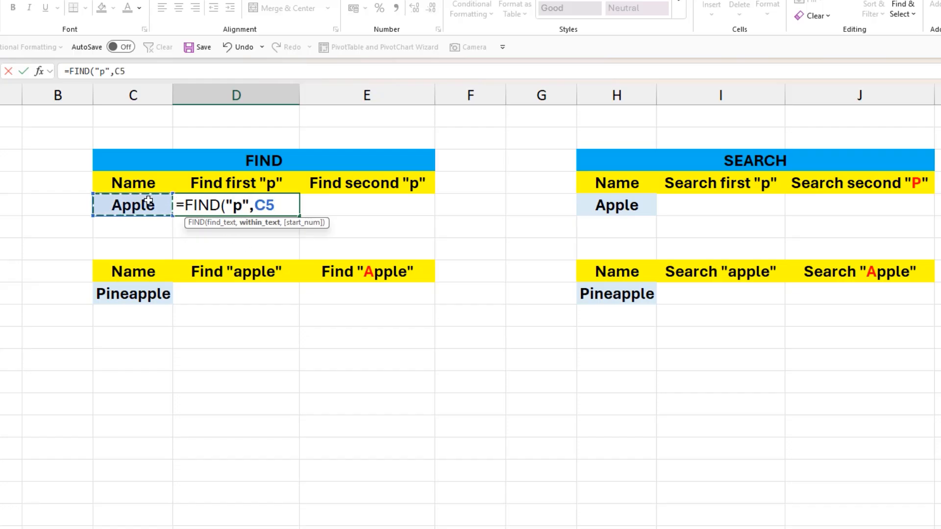
{"action": "type", "text": ")"}
{"action": "key", "text": "Return"}
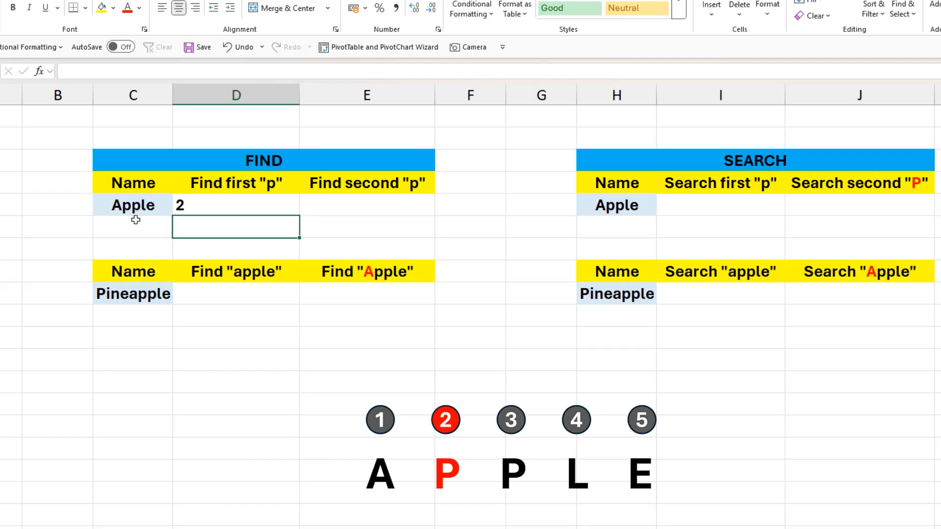
- In E5, enter =FIND("p",C5,3) to locate the second "p" starting from position 3
{"action": "left_click", "coordinate": [336, 206]}
{"action": "type", "text": "=find"}
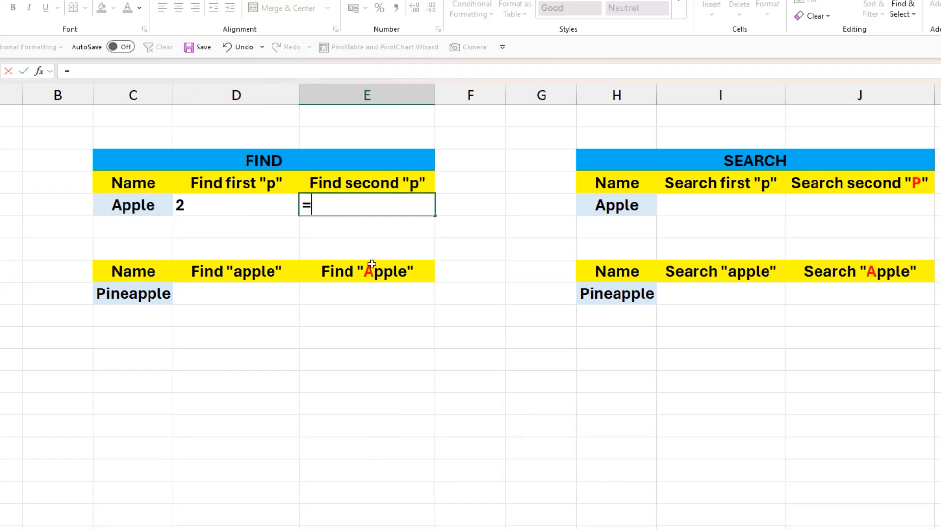
{"action": "key", "text": "Tab"}
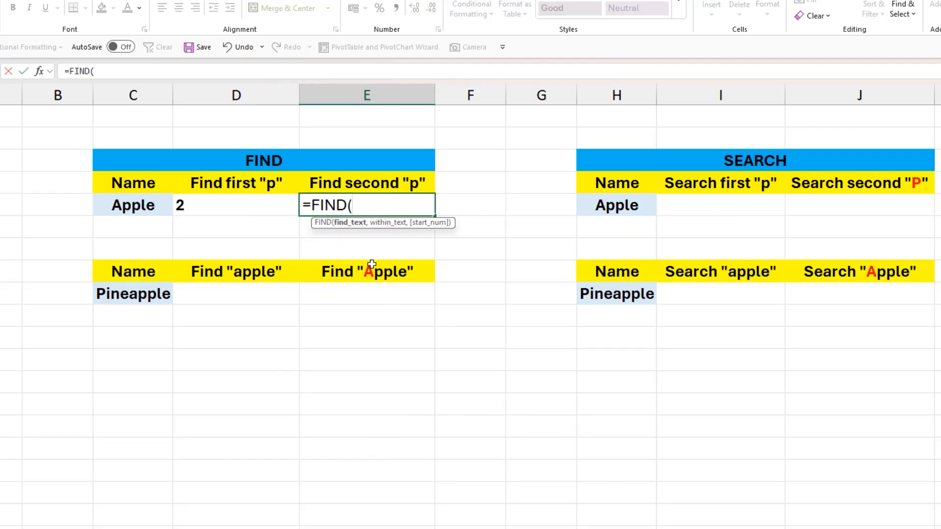
{"action": "type", "text": "\"p\","}
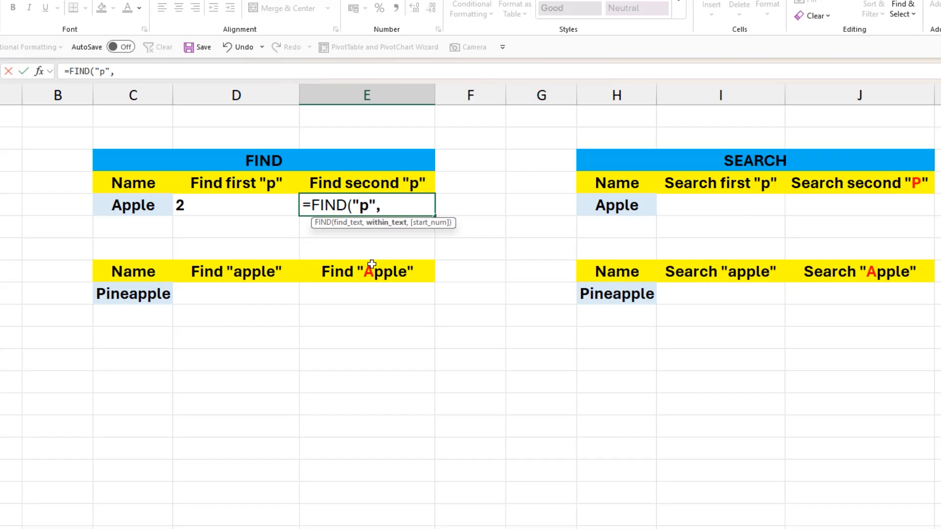
{"action": "left_click", "coordinate": [142, 205]}
{"action": "type", "text": ","}
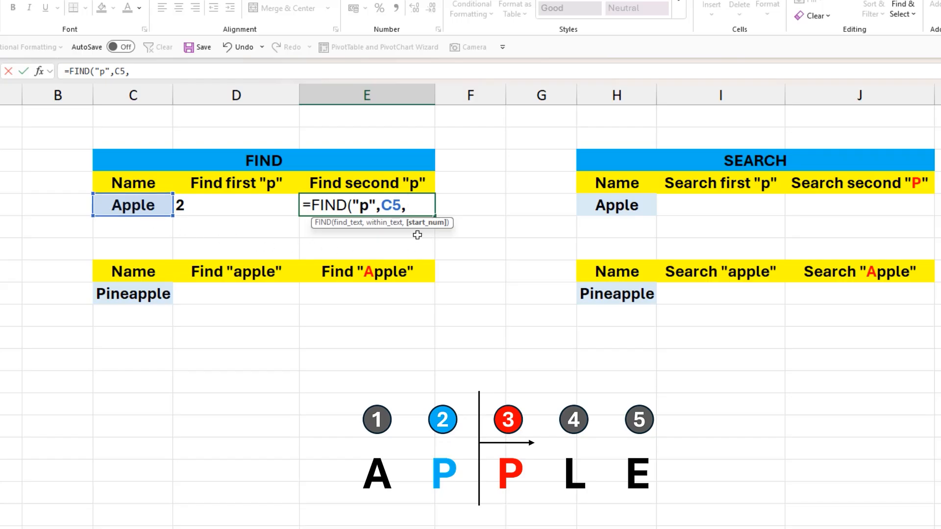
{"action": "type", "text": "3)"}
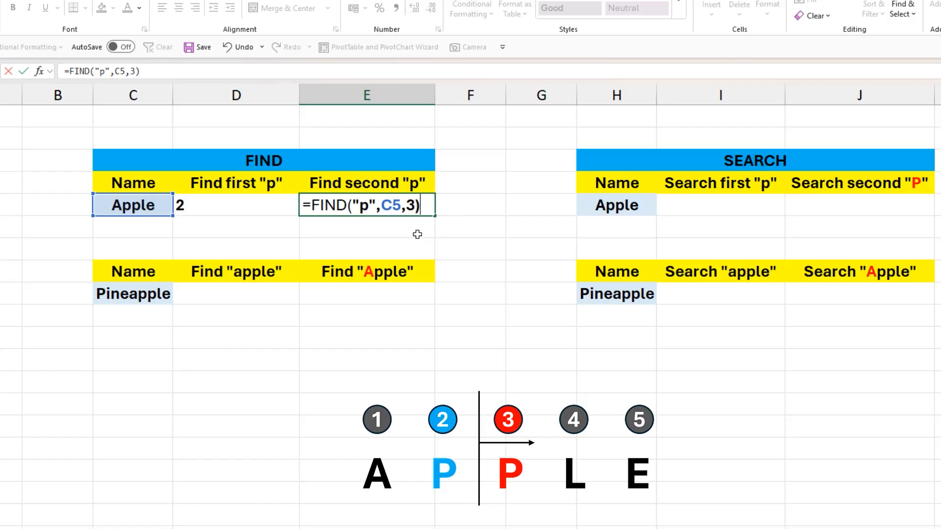
{"action": "key", "text": "Return"}
- Replace the start position 3 in E5 with the copied FIND("p",C5) plus 1, giving =FIND("p",C5,FIND("p",C5)+1)
{"action": "left_click", "coordinate": [357, 204]}
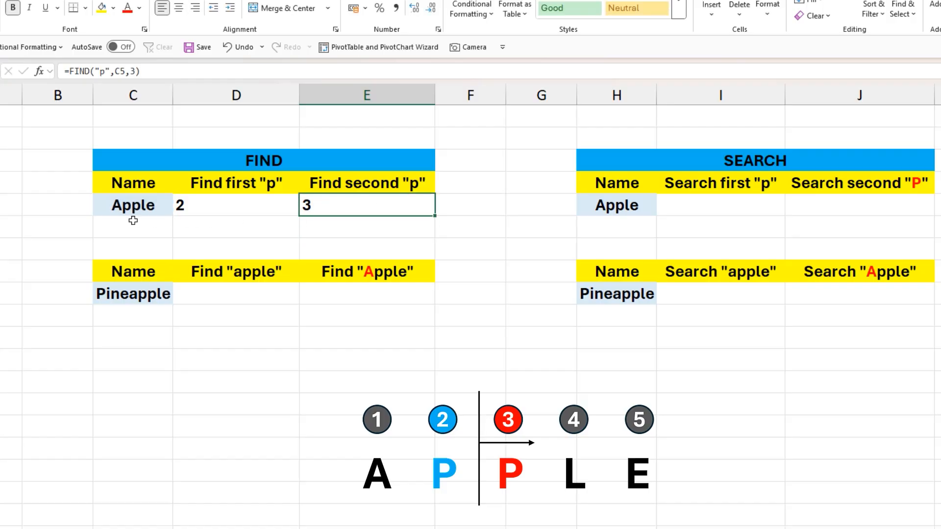
{"action": "double_click", "coordinate": [353, 208]}
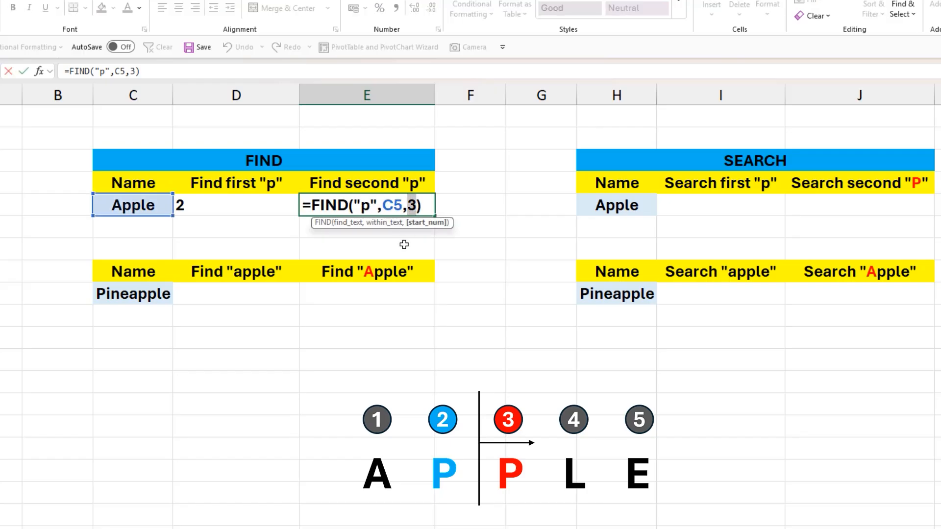
{"action": "key", "text": "Escape"}
{"action": "left_click", "coordinate": [206, 204]}
{"action": "double_click", "coordinate": [206, 205]}
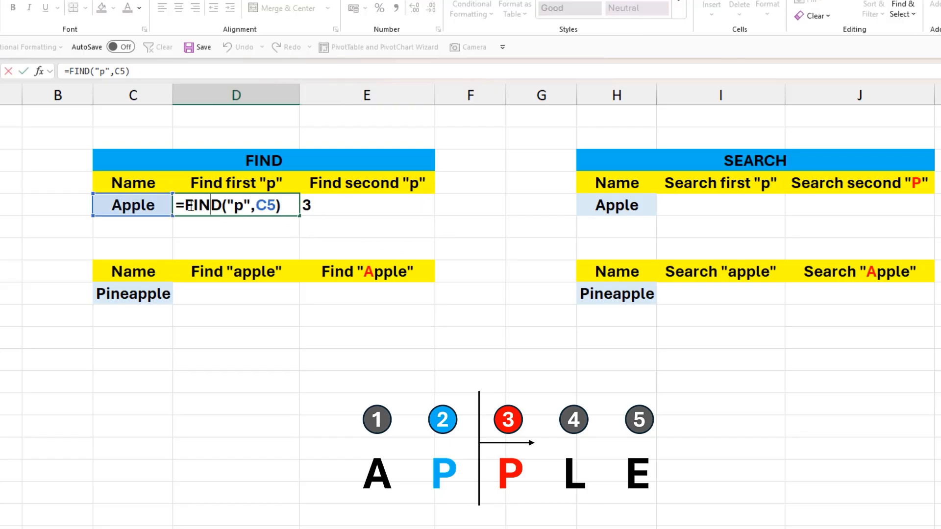
{"action": "left_click_drag", "start_coordinate": [185, 206], "coordinate": [282, 206]}
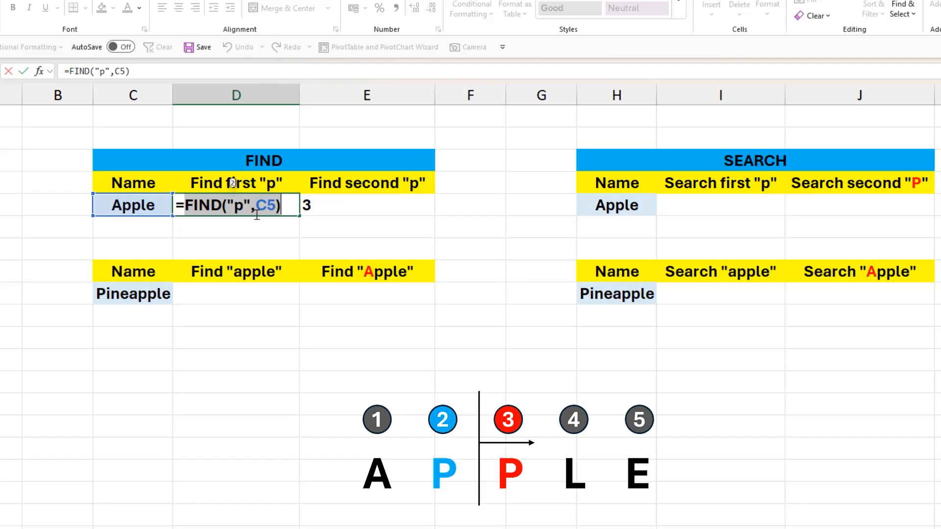
{"action": "key", "text": "Escape"}
{"action": "double_click", "coordinate": [352, 204]}
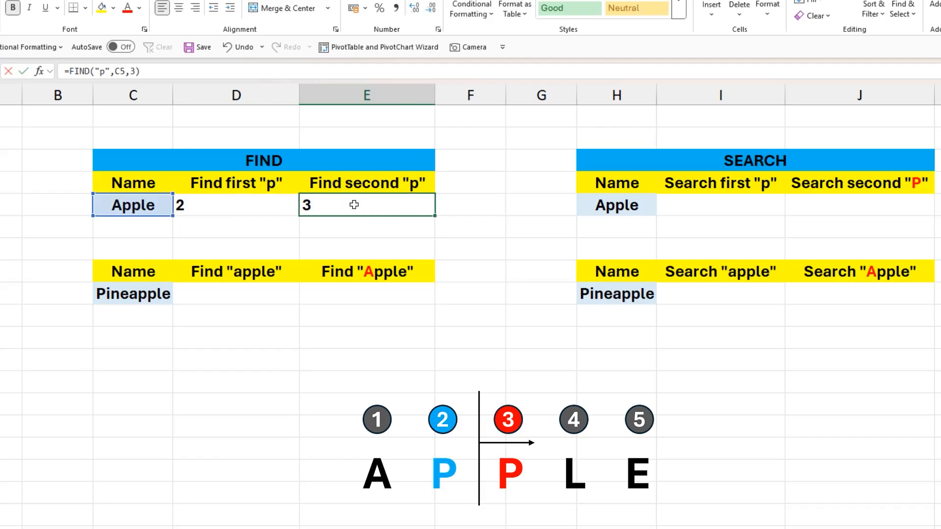
{"action": "double_click", "coordinate": [412, 205]}
{"action": "key", "text": "ctrl+v"}
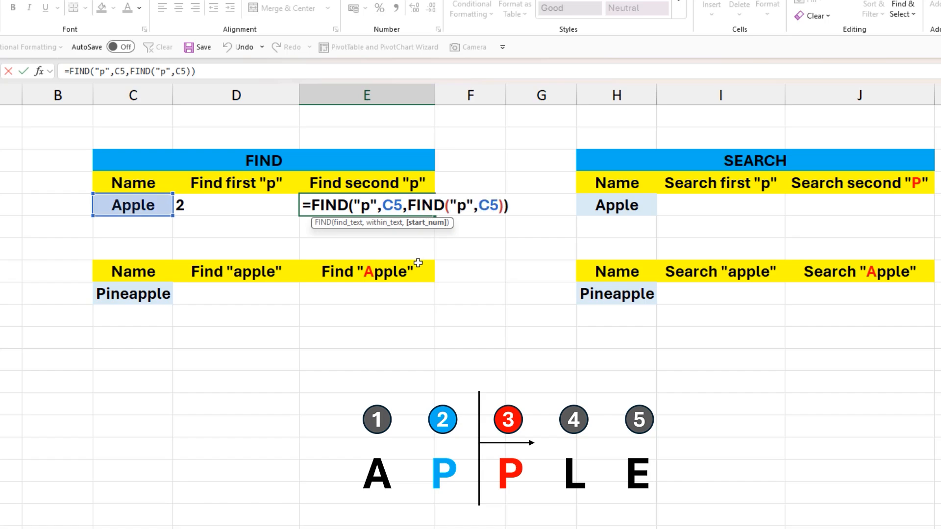
{"action": "type", "text": "+1"}
{"action": "key", "text": "Return"}
{"action": "left_click", "coordinate": [333, 205]}
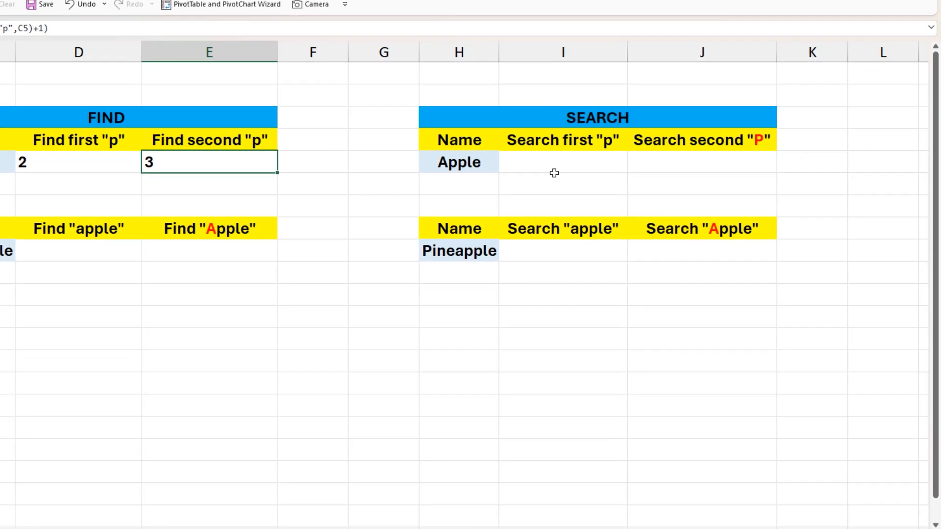
- In I5, enter =SEARCH("p",H5) to locate the first "p" in Apple
{"action": "left_click", "coordinate": [710, 209]}
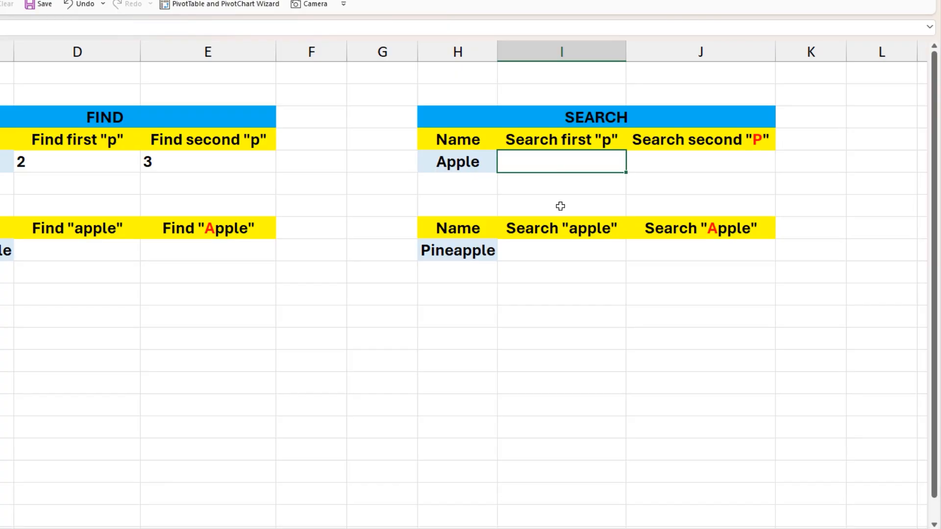
{"action": "type", "text": "=sear"}
{"action": "key", "text": "Tab"}
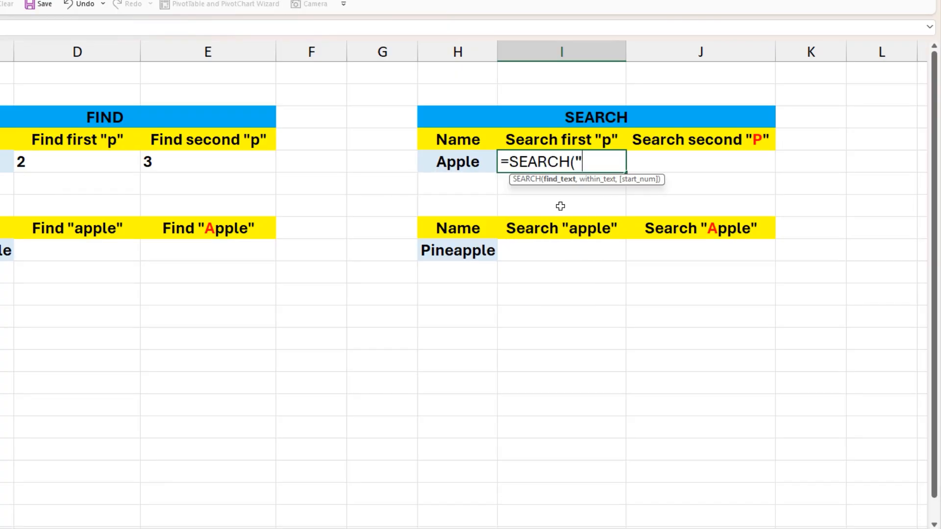
{"action": "type", "text": "\"p\","}
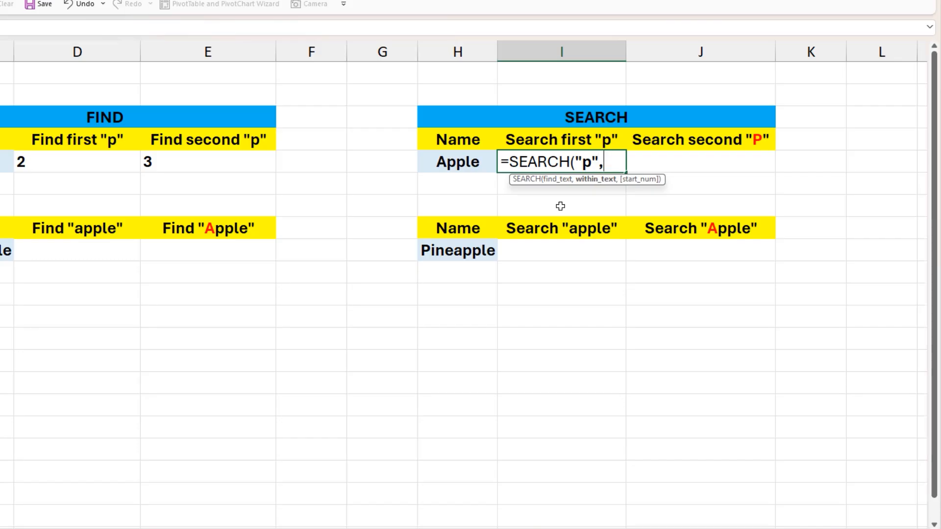
{"action": "left_click", "coordinate": [483, 160]}
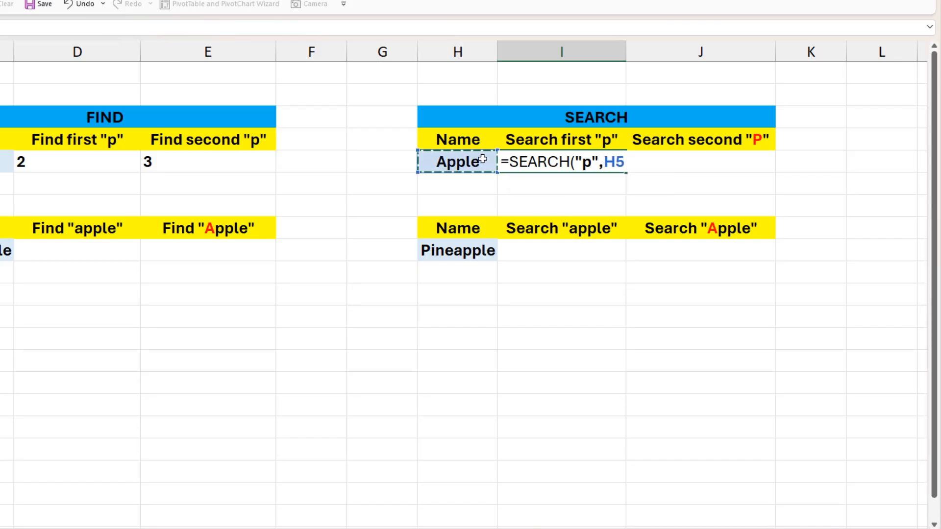
{"action": "type", "text": ")"}
{"action": "key", "text": "Return"}
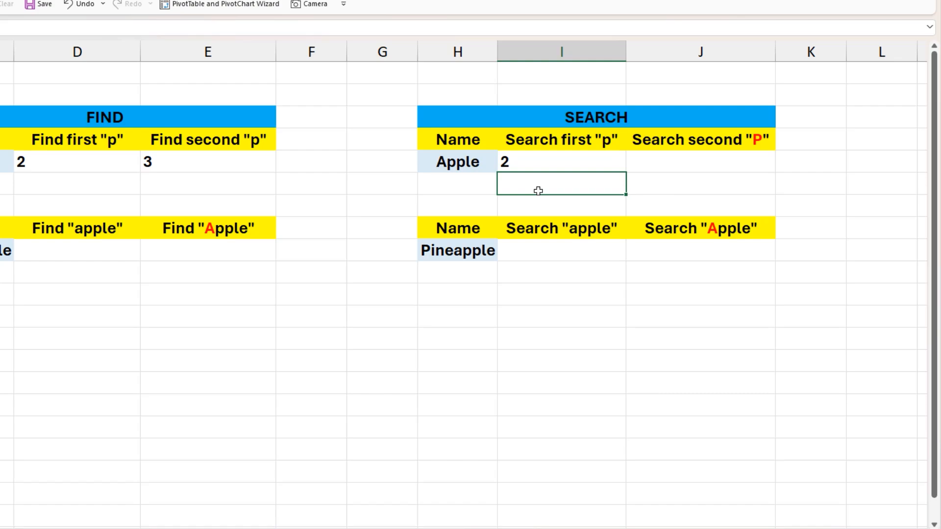
{"action": "left_click", "coordinate": [544, 159]}
- In J5, enter =SEARCH("P",H5,3) to locate the second "P" in Apple starting from position 3
{"action": "left_click", "coordinate": [667, 163]}
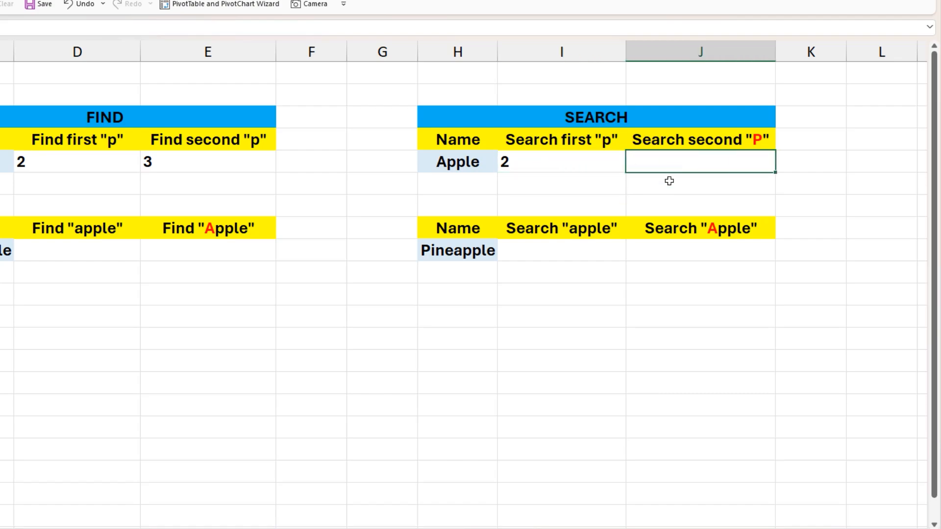
{"action": "type", "text": "=sear"}
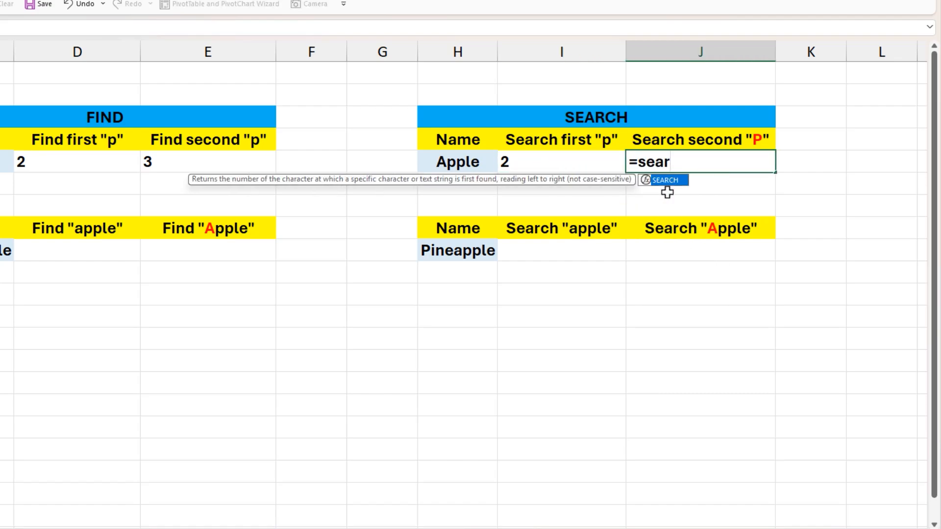
{"action": "key", "text": "Tab"}
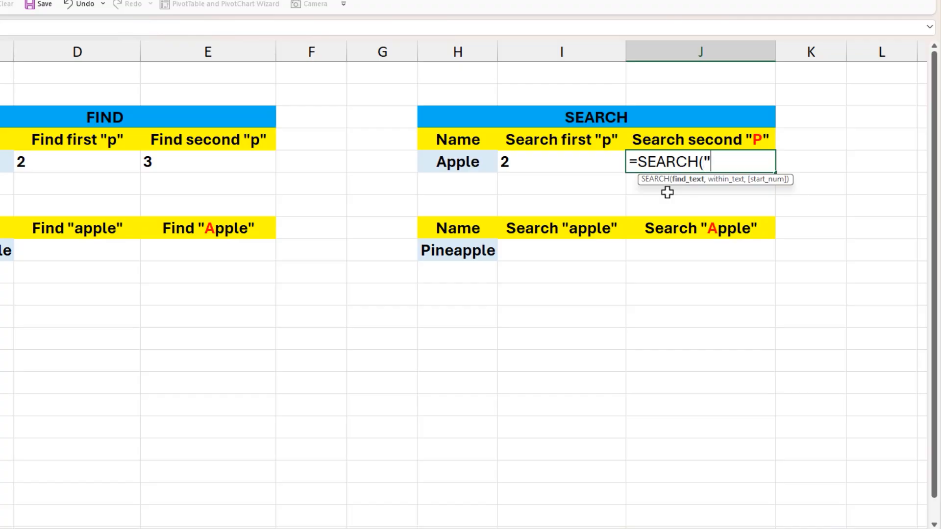
{"action": "type", "text": "\"P\","}
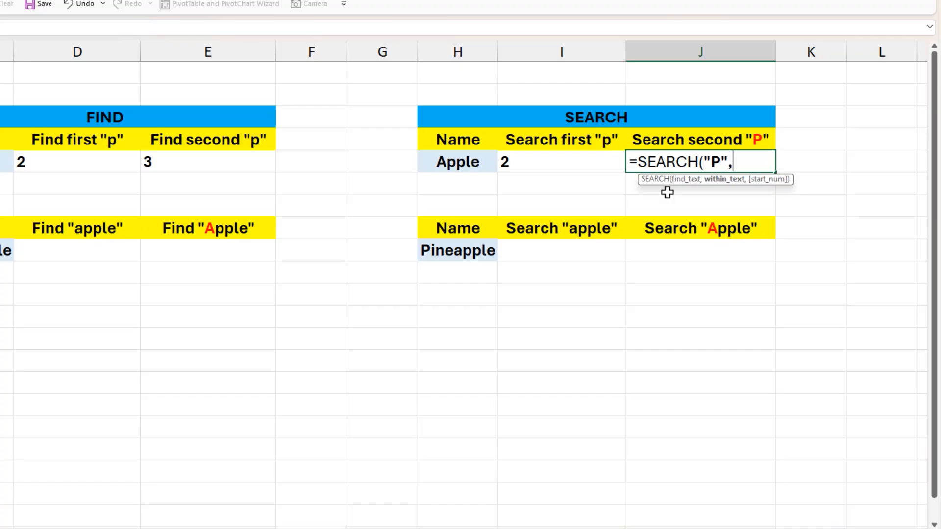
{"action": "left_click", "coordinate": [475, 163]}
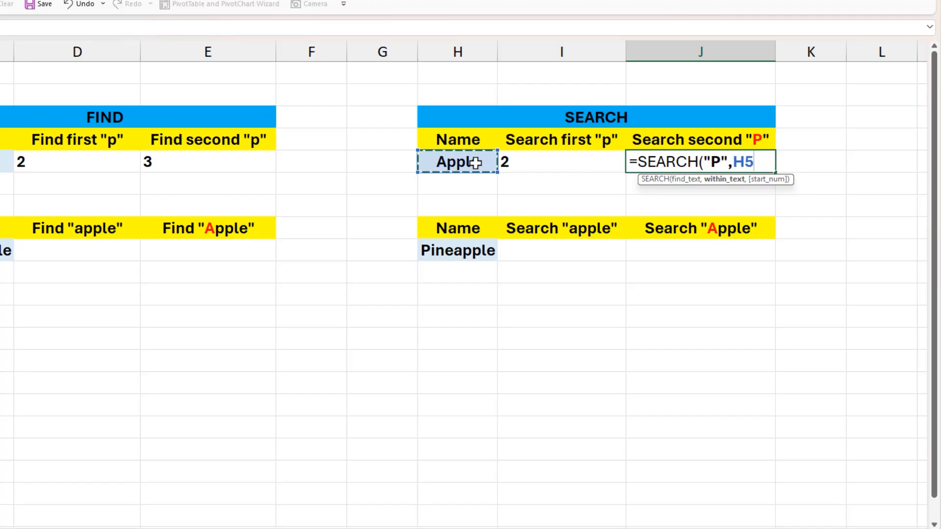
{"action": "type", "text": ",3"}
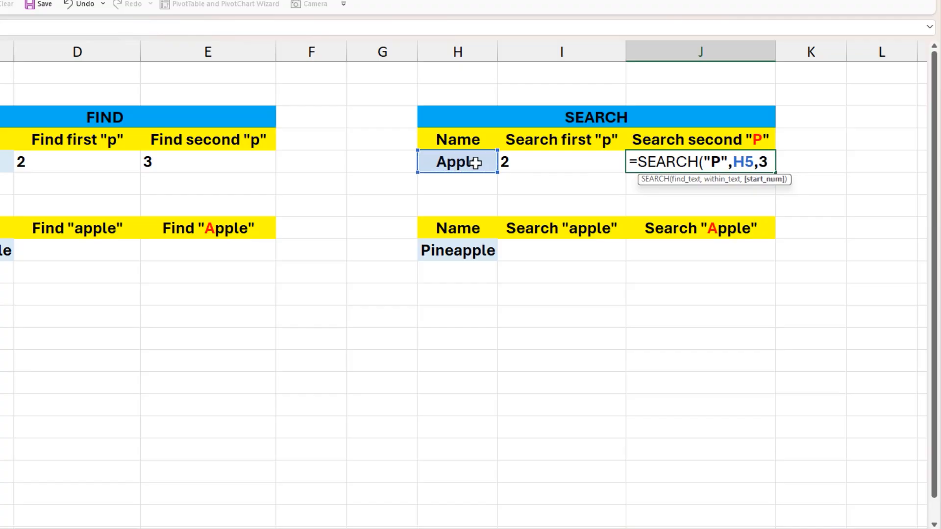
{"action": "type", "text": ")"}
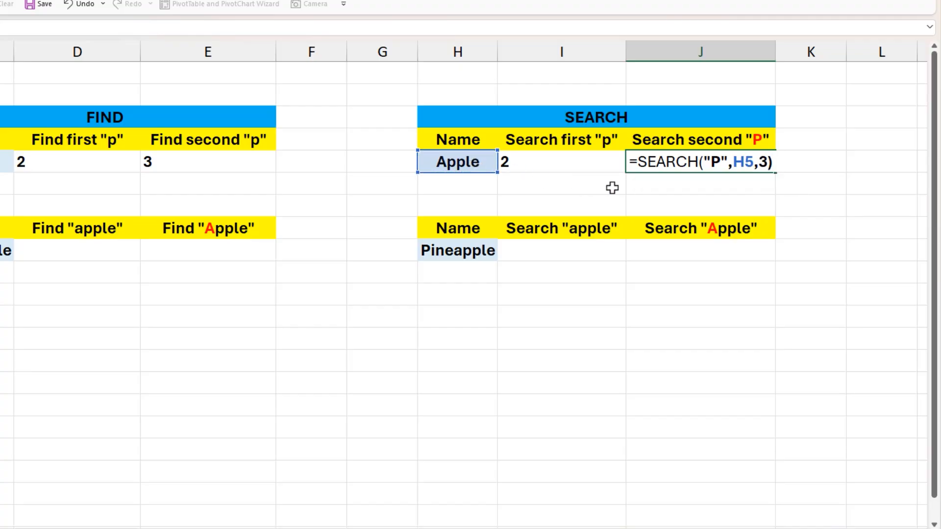
{"action": "key", "text": "Return"}
- Replace the start position 3 in J5 with the copied SEARCH("p",H5) plus 1, giving =SEARCH("P",H5,SEARCH("p",H5)+1)
{"action": "left_click", "coordinate": [667, 162]}
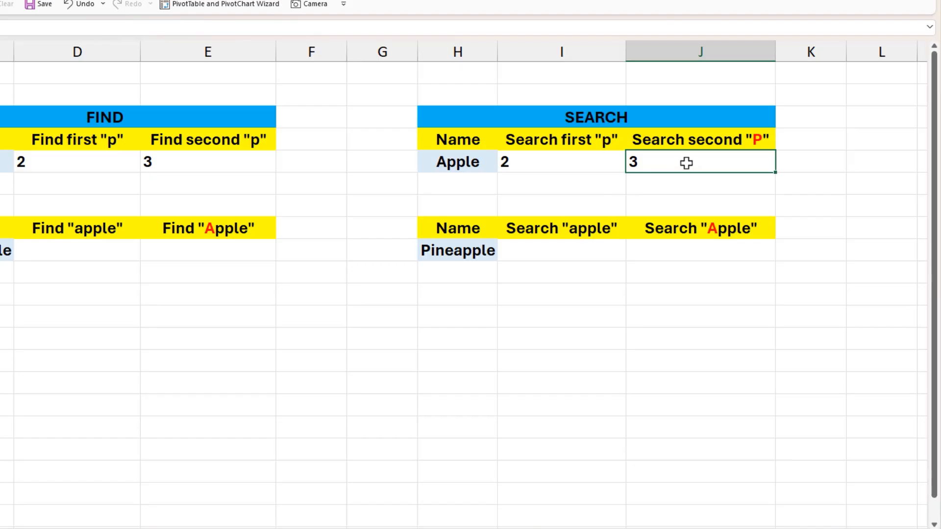
{"action": "double_click", "coordinate": [734, 161]}
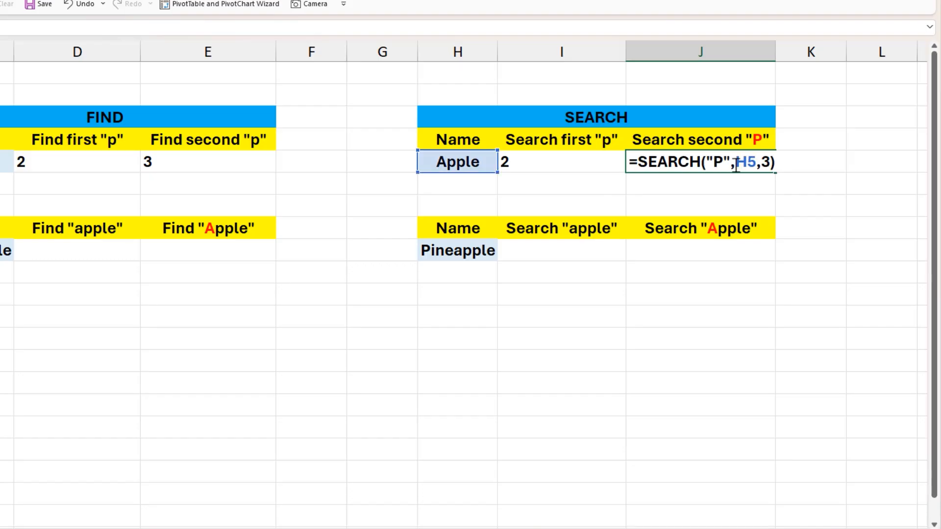
{"action": "left_click_drag", "start_coordinate": [770, 162], "coordinate": [762, 163]}
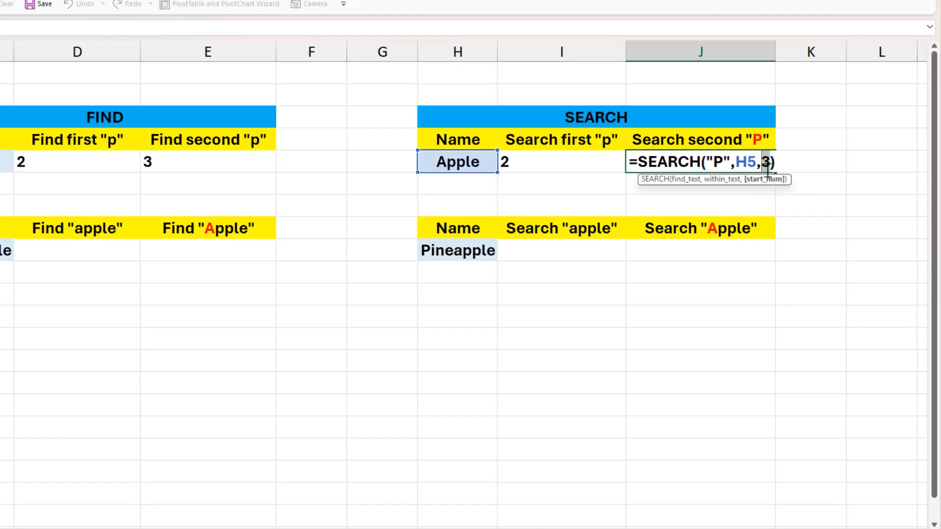
{"action": "key", "text": "Escape"}
{"action": "left_click", "coordinate": [592, 157]}
{"action": "double_click", "coordinate": [593, 158]}
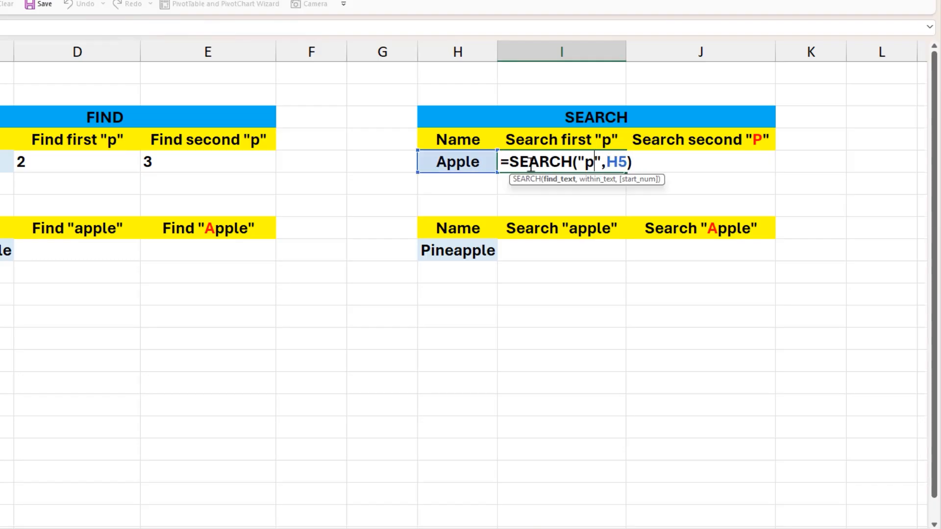
{"action": "left_click_drag", "start_coordinate": [511, 162], "coordinate": [640, 159]}
{"action": "key", "text": "ctrl+c"}
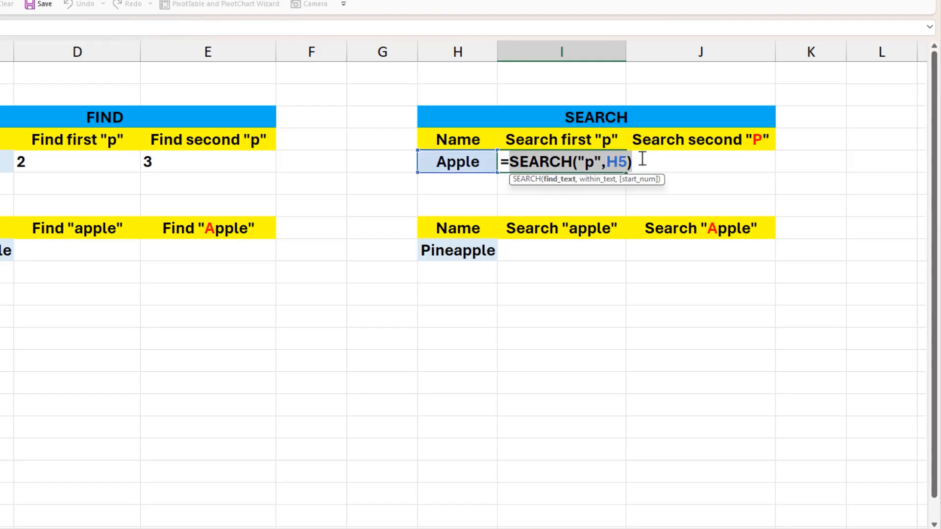
{"action": "key", "text": "Escape"}
{"action": "double_click", "coordinate": [682, 160]}
{"action": "double_click", "coordinate": [766, 161]}
{"action": "key", "text": "ctrl+v"}
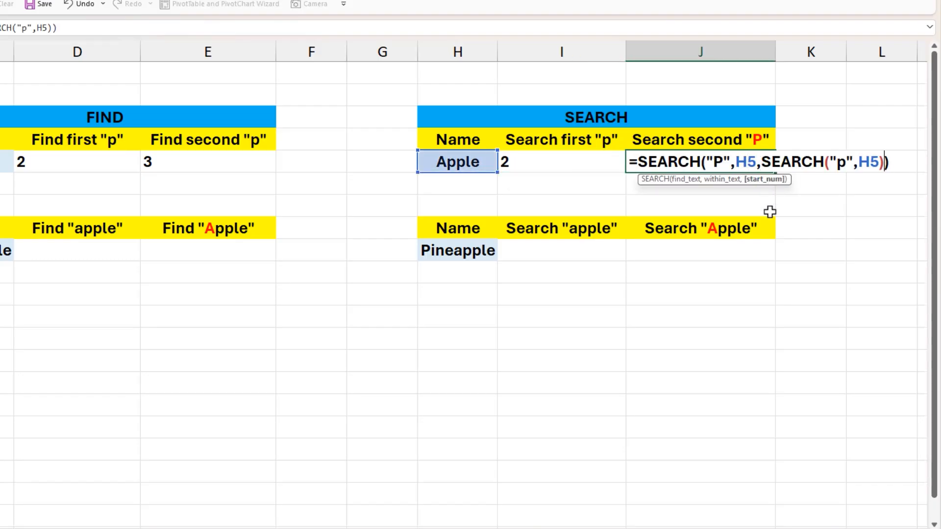
{"action": "type", "text": "+1"}
{"action": "key", "text": "Return"}
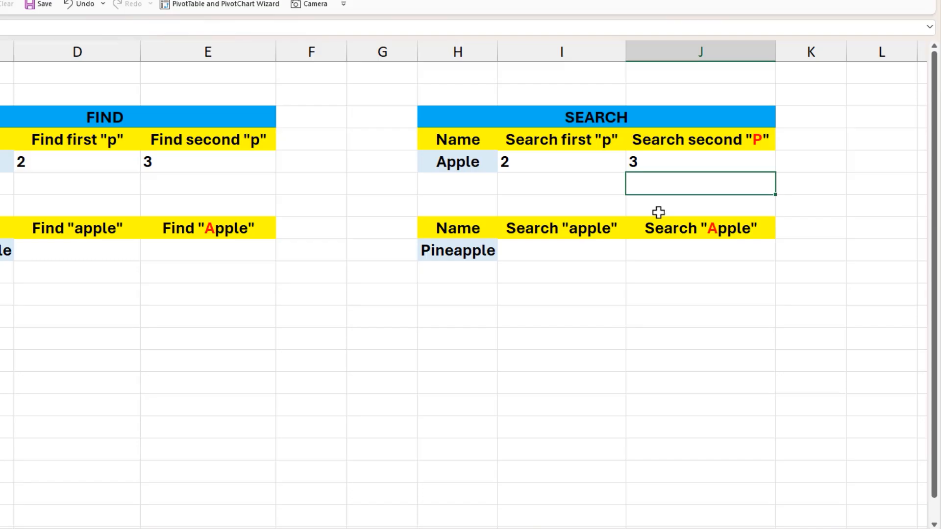
{"action": "left_click", "coordinate": [663, 155]}
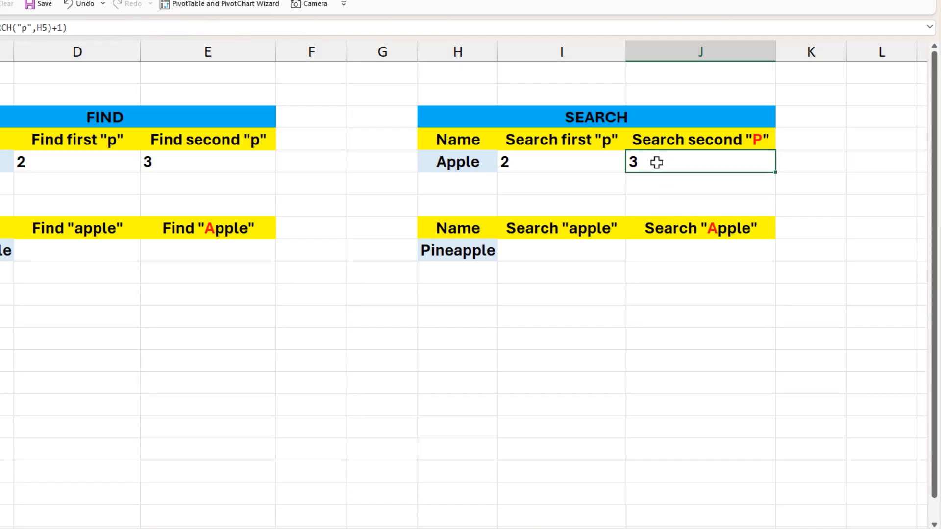
- In D9, enter =FIND("apple",C9) to locate the word apple within Pineapple
{"action": "left_click", "coordinate": [228, 246]}
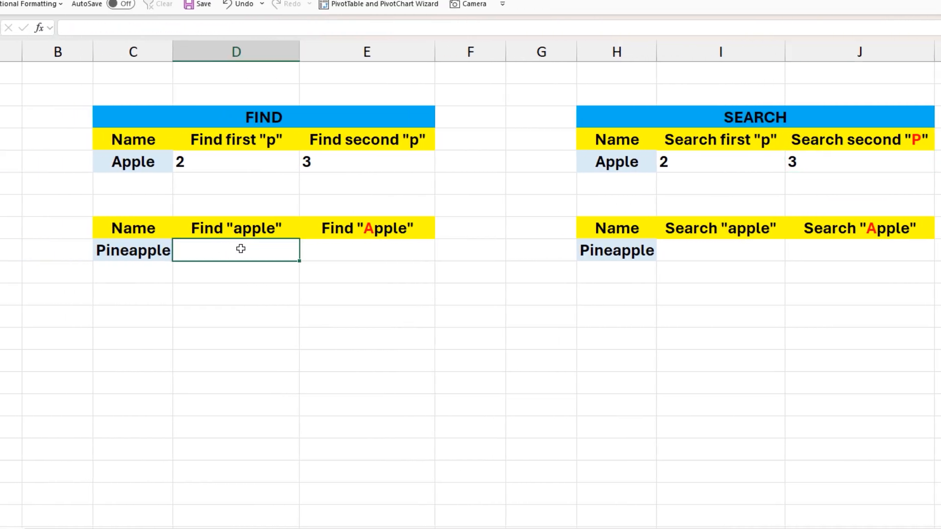
{"action": "left_click", "coordinate": [153, 250]}
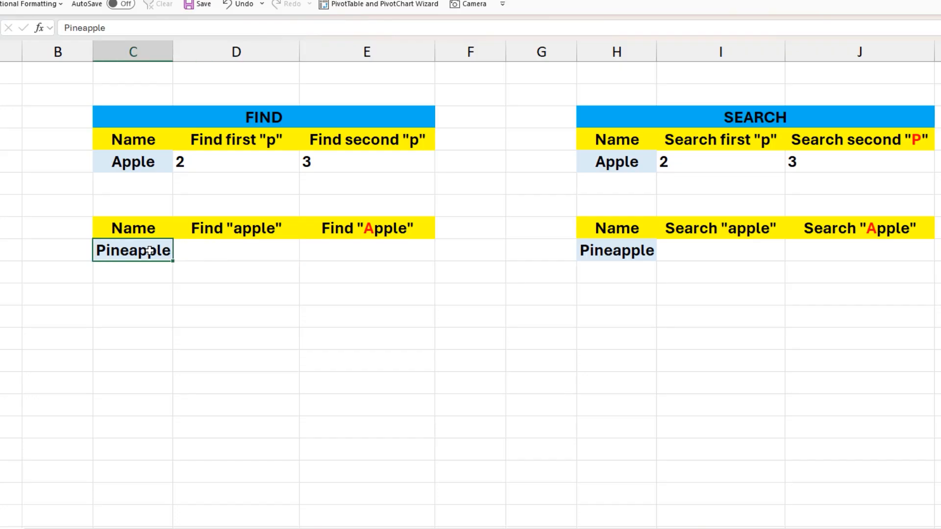
{"action": "left_click", "coordinate": [209, 253]}
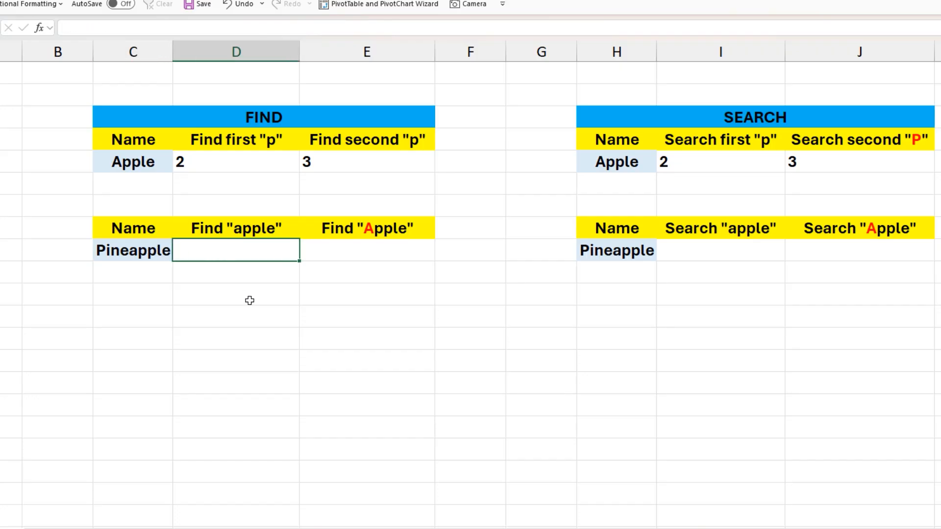
{"action": "type", "text": "=fin"}
{"action": "key", "text": "Tab"}
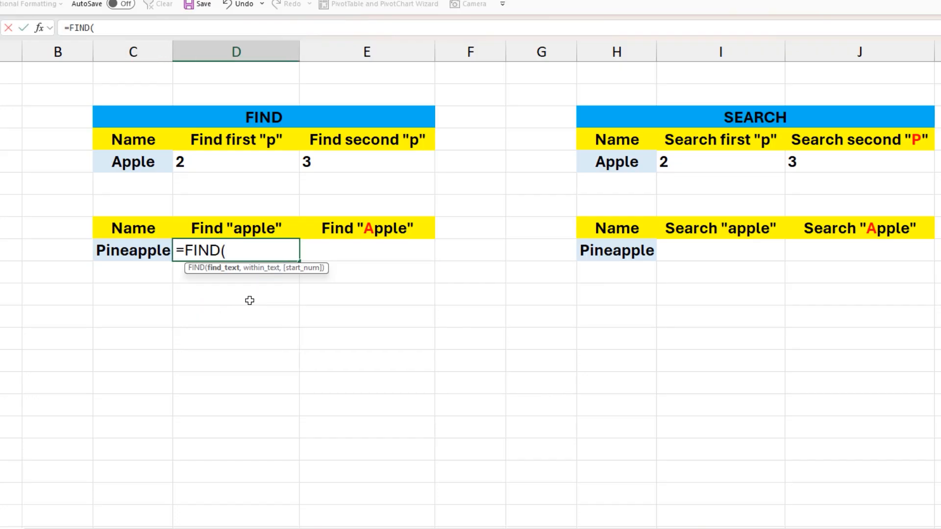
{"action": "type", "text": "\"apple"}
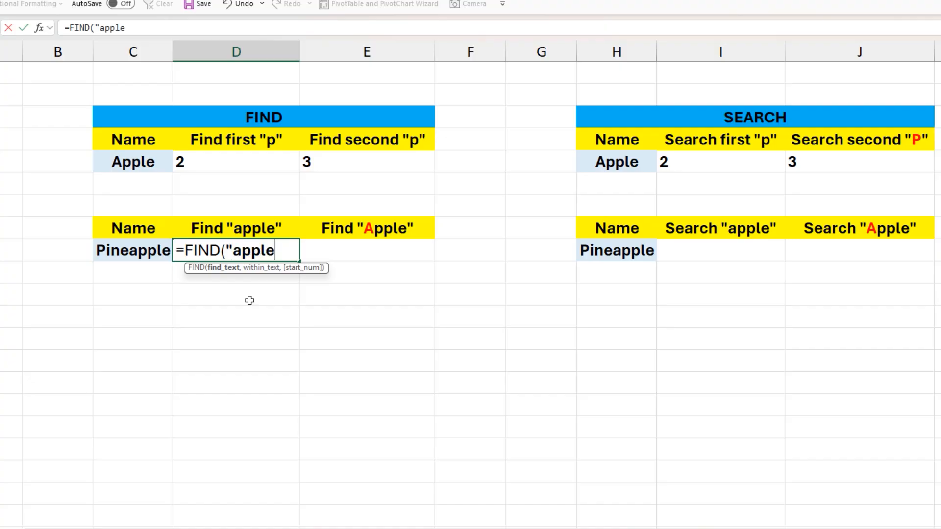
{"action": "type", "text": "\","}
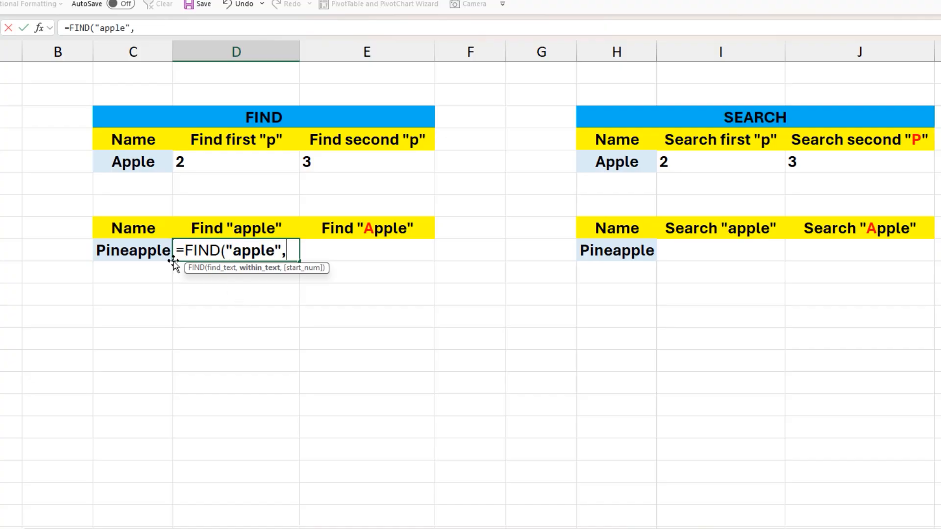
{"action": "left_click", "coordinate": [145, 251]}
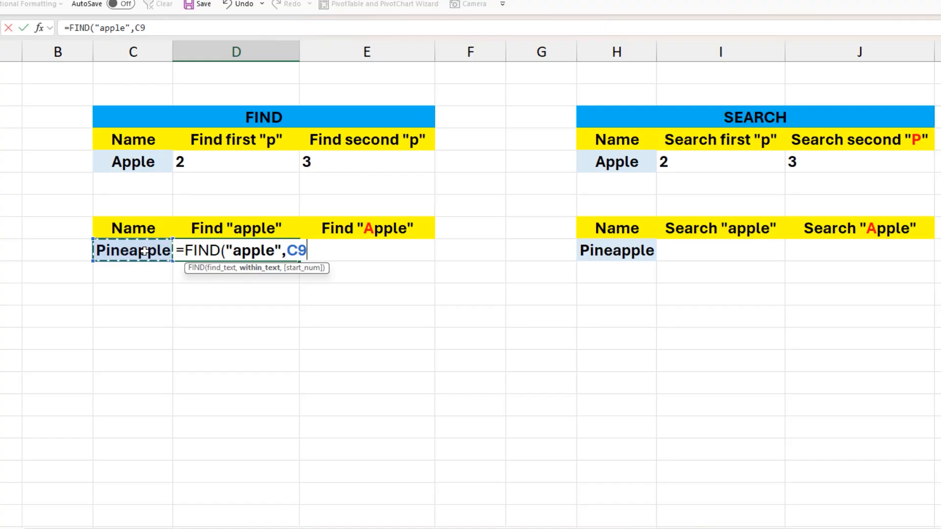
{"action": "type", "text": ")"}
{"action": "key", "text": "Return"}
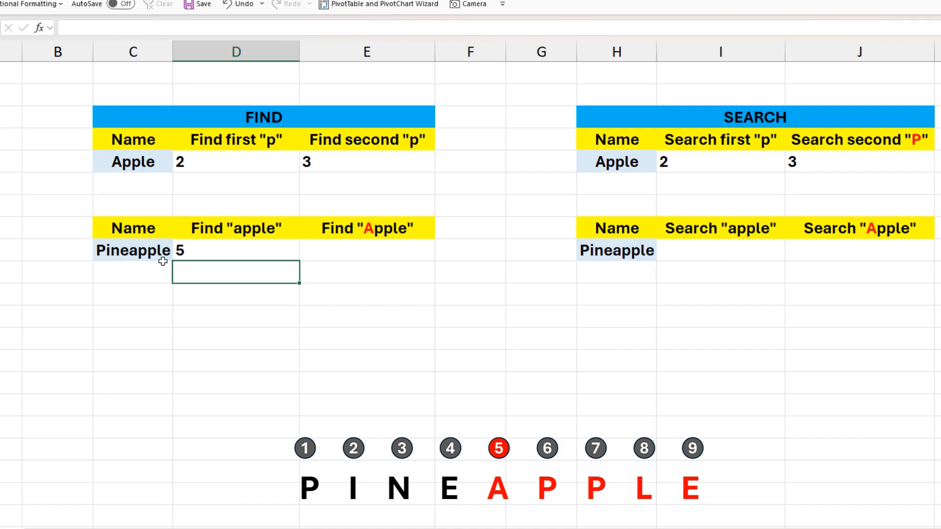
- In E9, enter =FIND("Apple",C9) to test a case-sensitive search for Apple within Pineapple
{"action": "left_click", "coordinate": [306, 252]}
{"action": "type", "text": "=fin"}
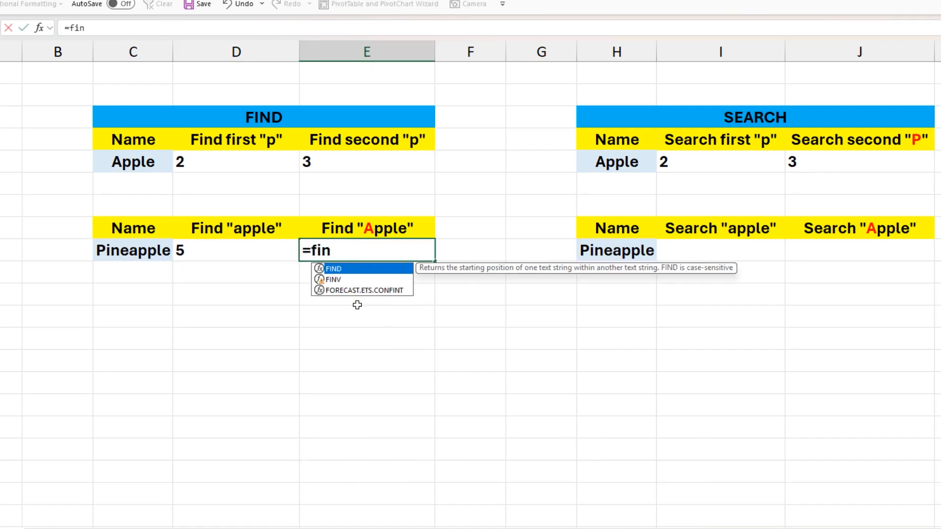
{"action": "key", "text": "Tab"}
{"action": "type", "text": "\"Apple"}
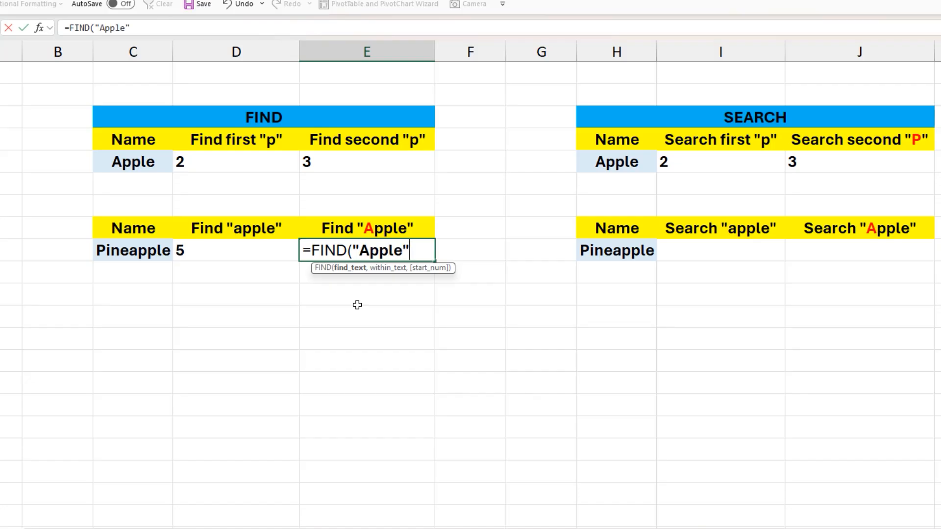
{"action": "type", "text": "\","}
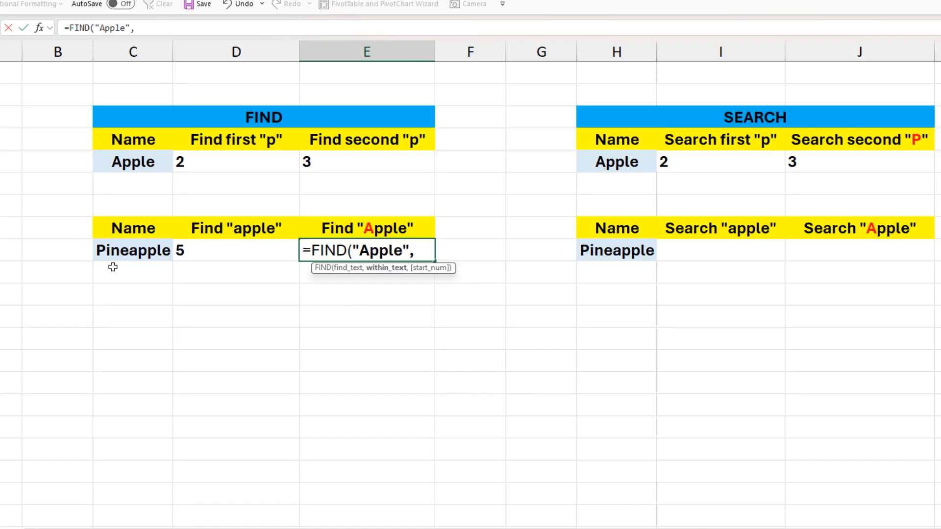
{"action": "left_click", "coordinate": [119, 252]}
{"action": "type", "text": ")"}
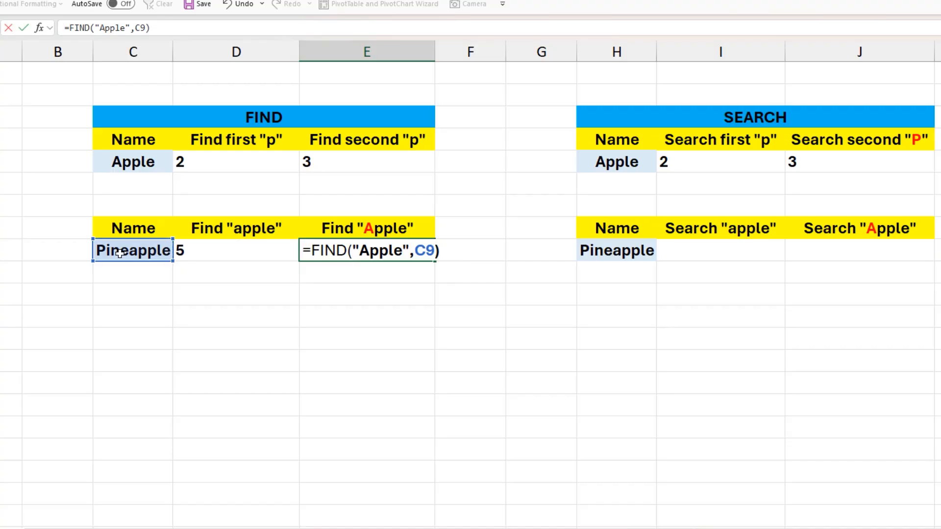
{"action": "key", "text": "Return"}
{"action": "left_click", "coordinate": [344, 251]}
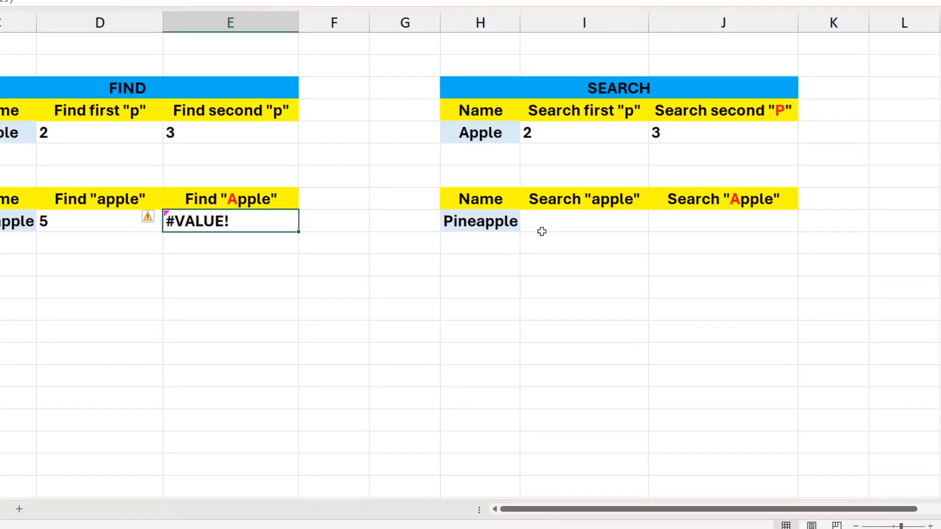
- In I9, enter =SEARCH("apple",H9) to locate the word apple within Pineapple
{"action": "left_click", "coordinate": [661, 248]}
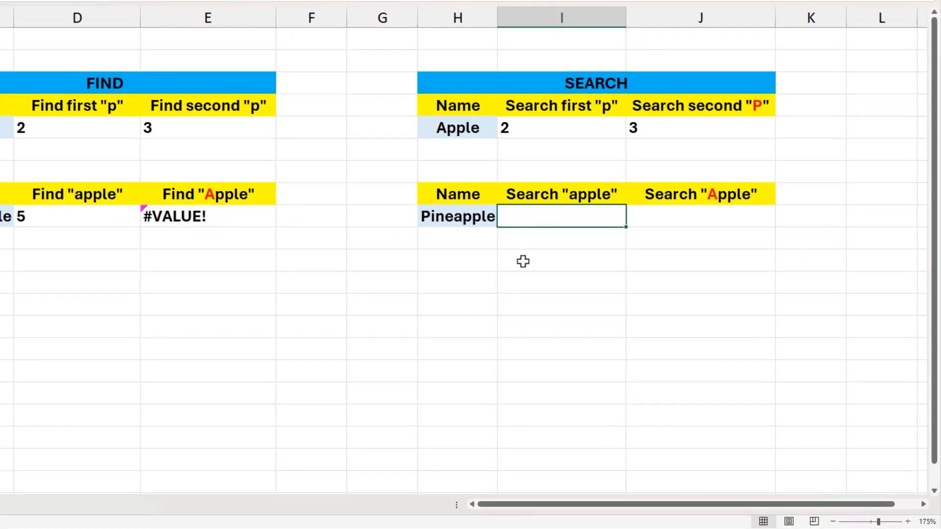
{"action": "type", "text": "=sear"}
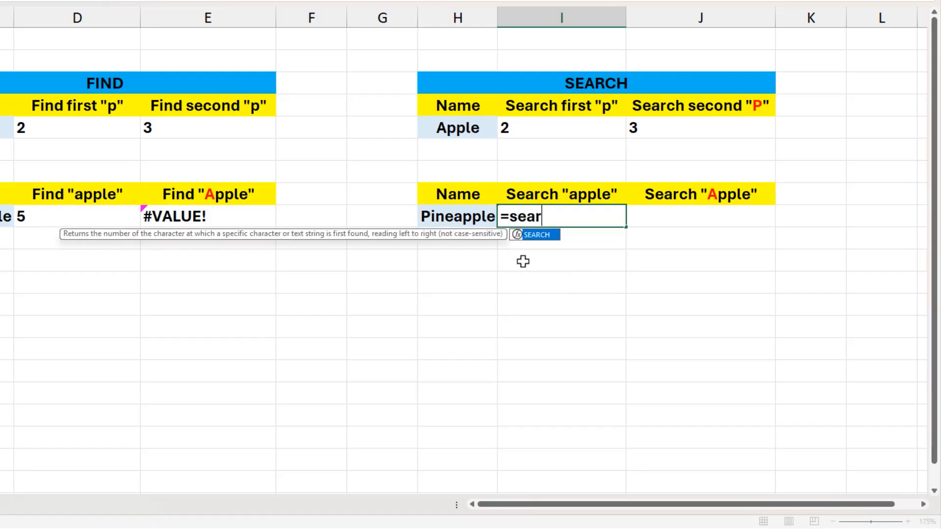
{"action": "key", "text": "Tab"}
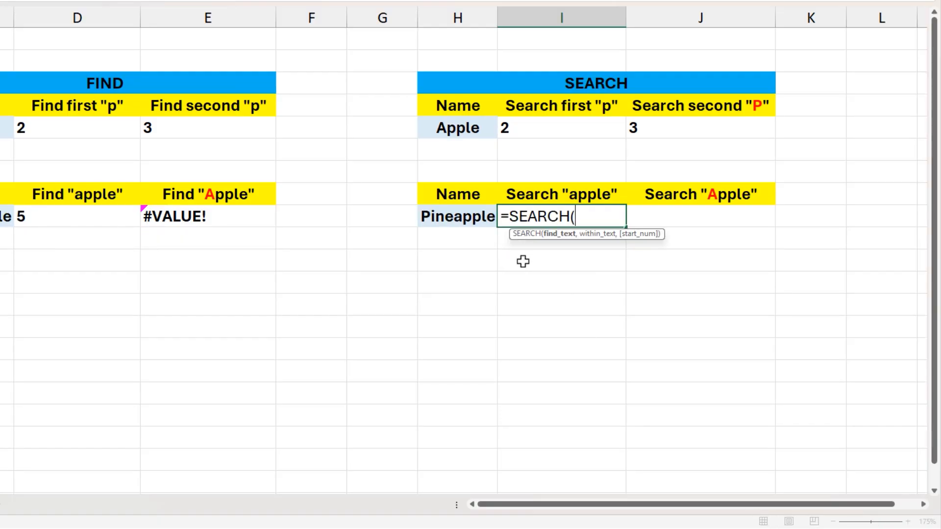
{"action": "type", "text": "\"apple"}
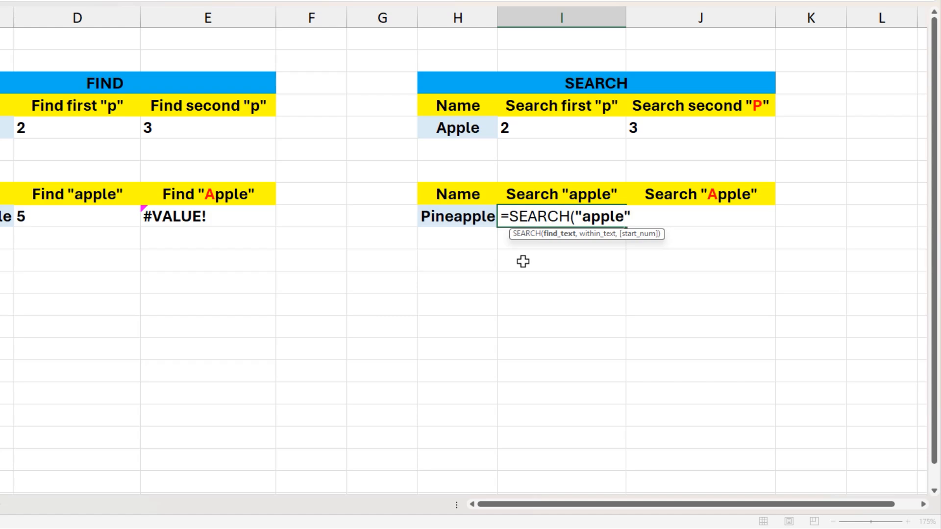
{"action": "type", "text": "\","}
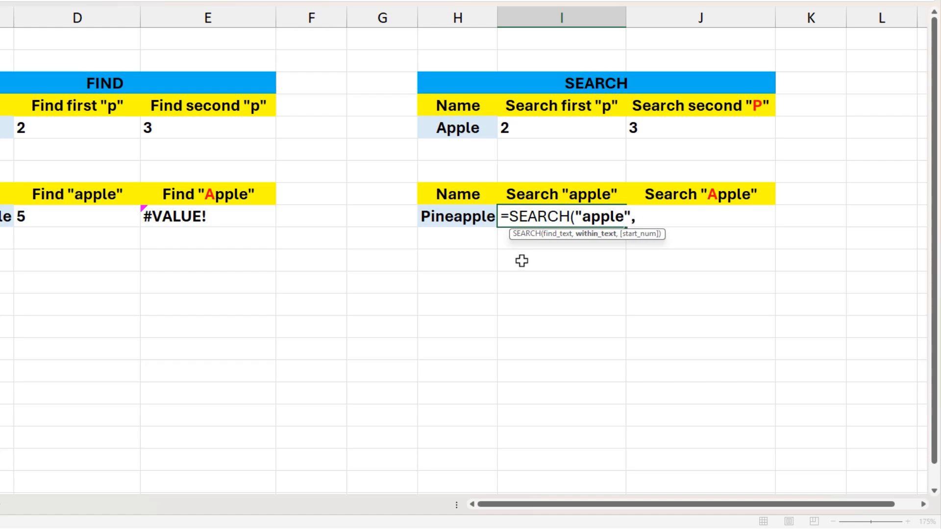
{"action": "left_click", "coordinate": [471, 218]}
{"action": "type", "text": ")"}
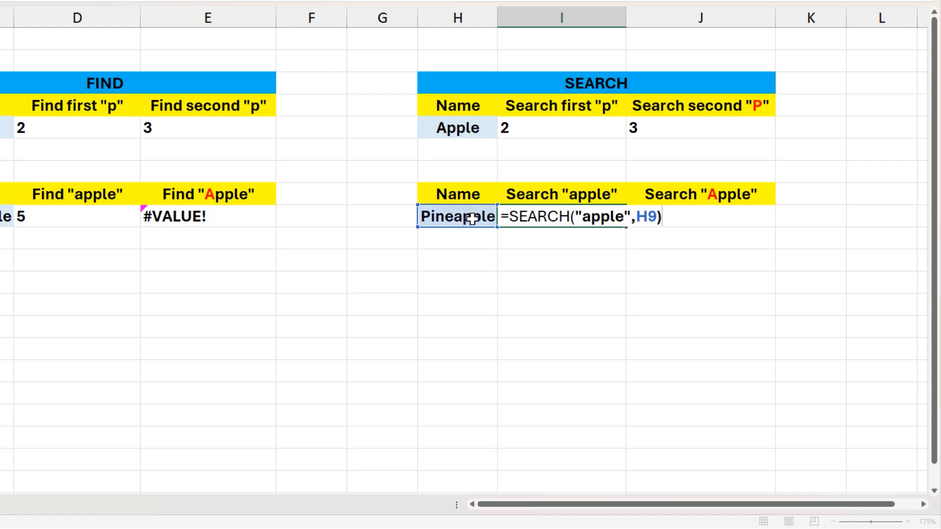
{"action": "key", "text": "Return"}
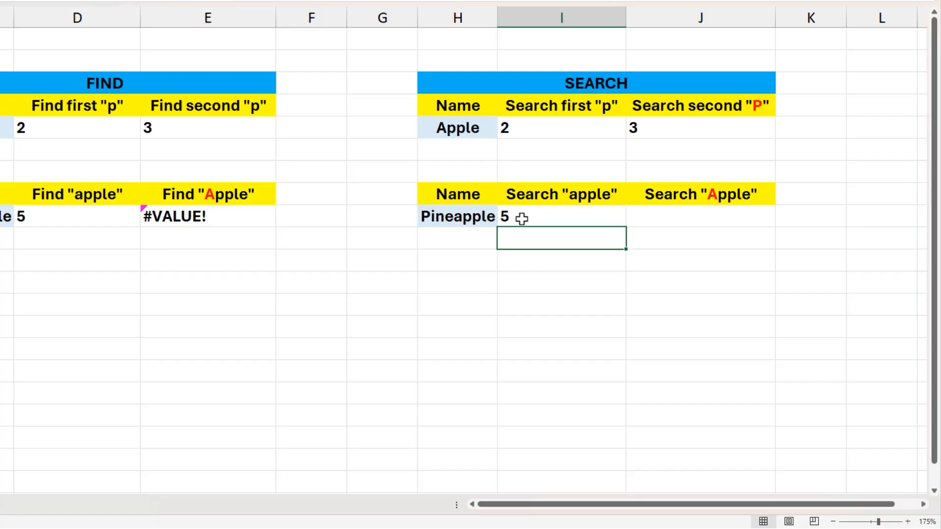
- In J9, enter =SEARCH("Apple",H9) to test a case-insensitive search for Apple within Pineapple
{"action": "left_click", "coordinate": [520, 216]}
{"action": "left_click", "coordinate": [640, 221]}
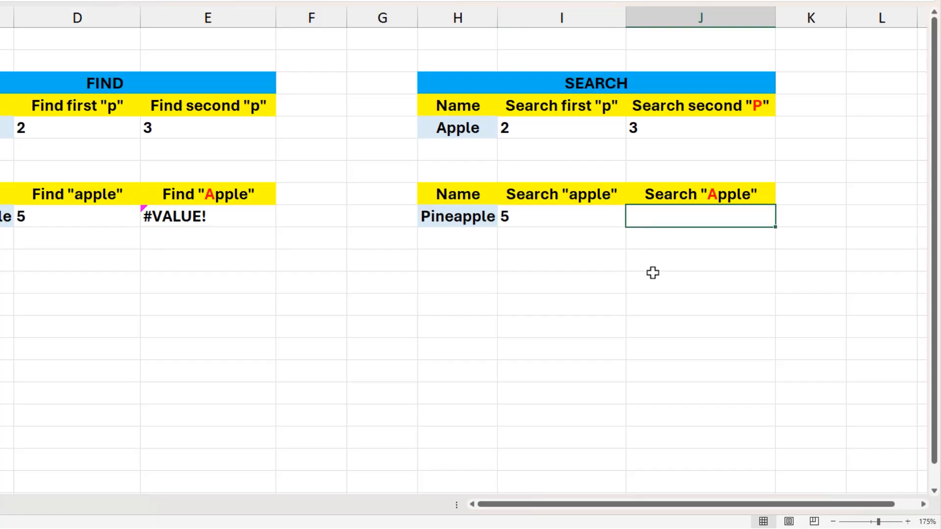
{"action": "type", "text": "=sear"}
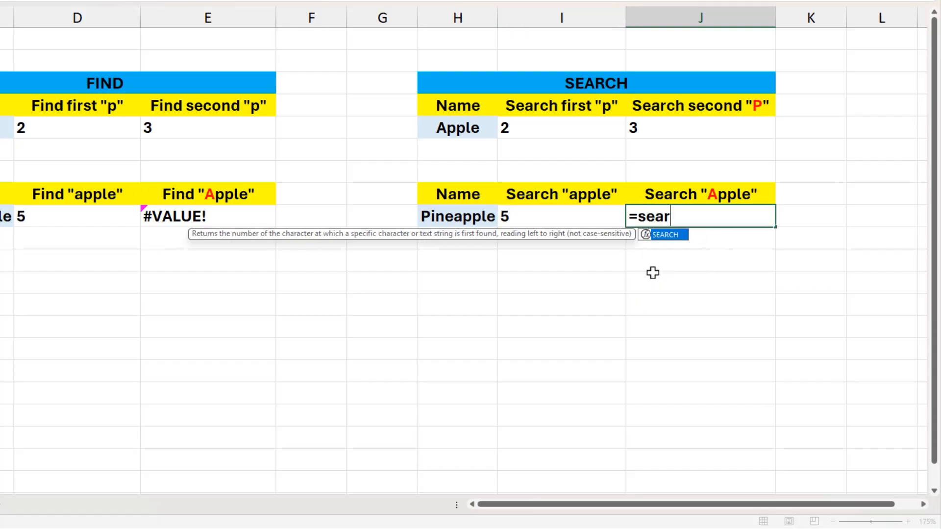
{"action": "key", "text": "Tab"}
{"action": "type", "text": "\""}
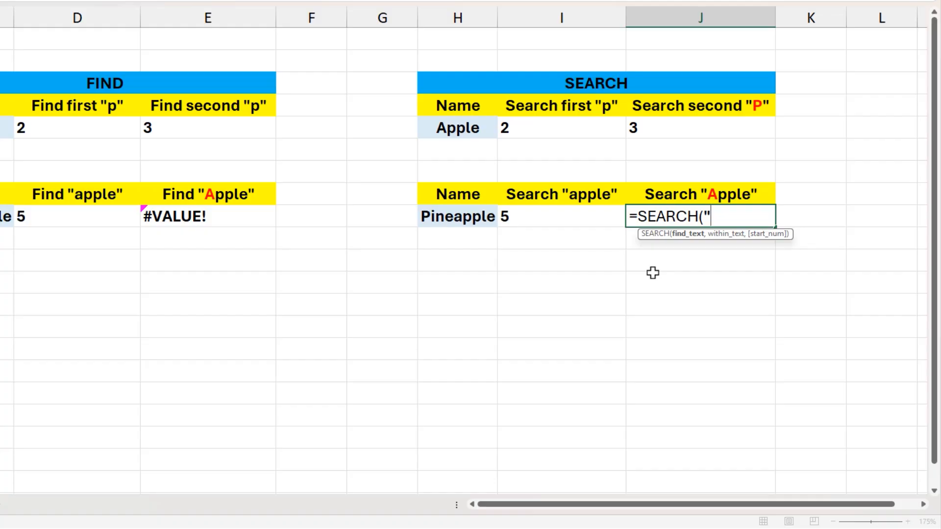
{"action": "type", "text": "Apple\","}
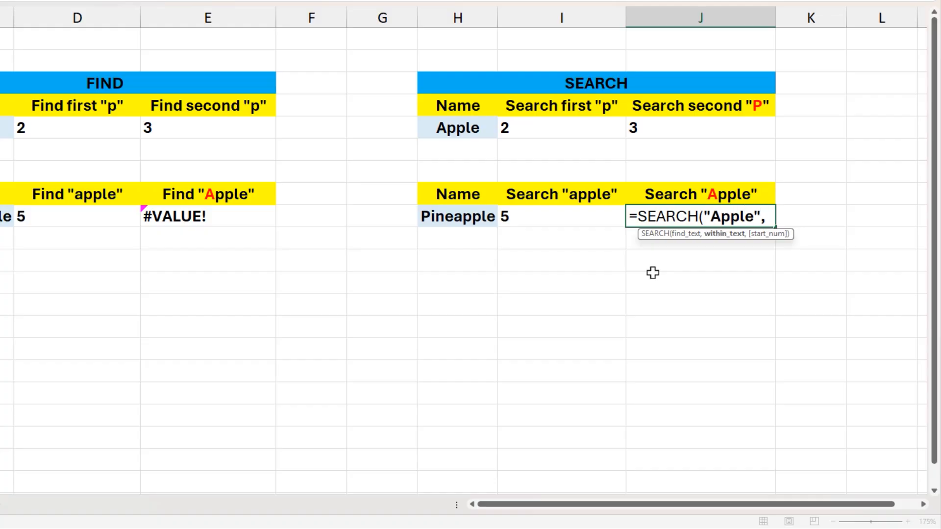
{"action": "left_click", "coordinate": [482, 217]}
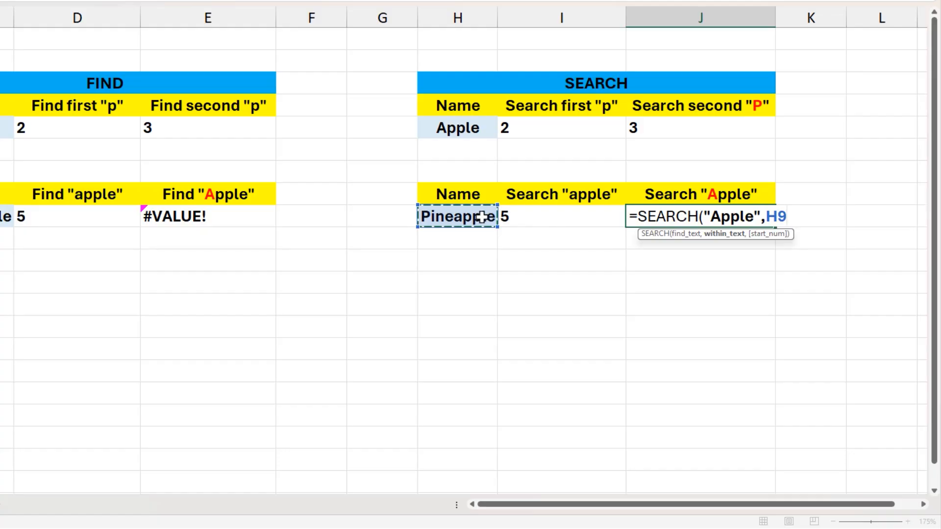
{"action": "type", "text": ")"}
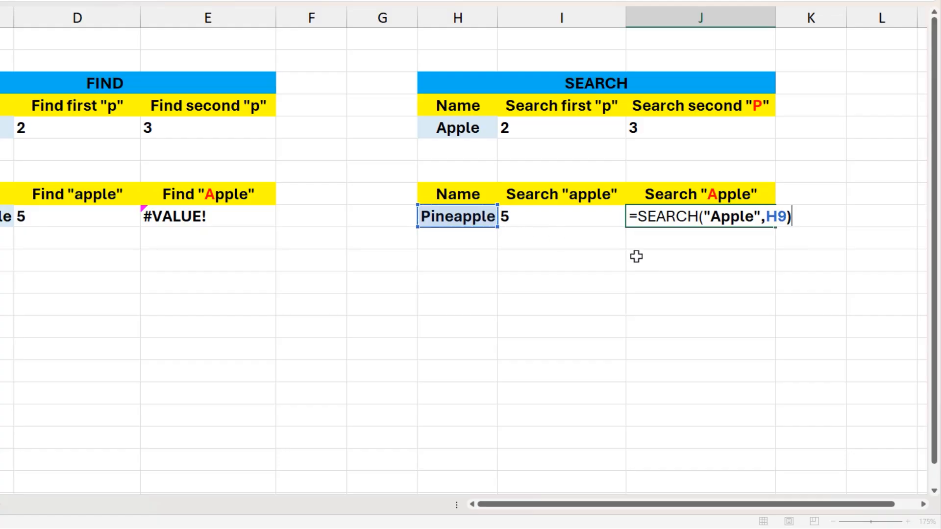
{"action": "key", "text": "Return"}
{"action": "left_click", "coordinate": [648, 217]}
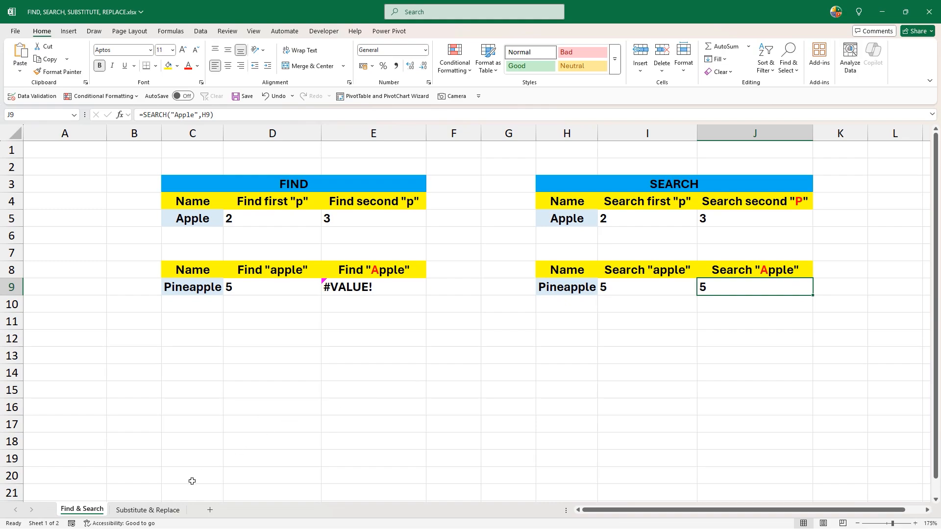
- On the Substitute & Replace sheet, enter =SUBSTITUTE(D5,"t","b") in E5 to replace every t in tuttle with b
{"action": "left_click", "coordinate": [158, 511]}
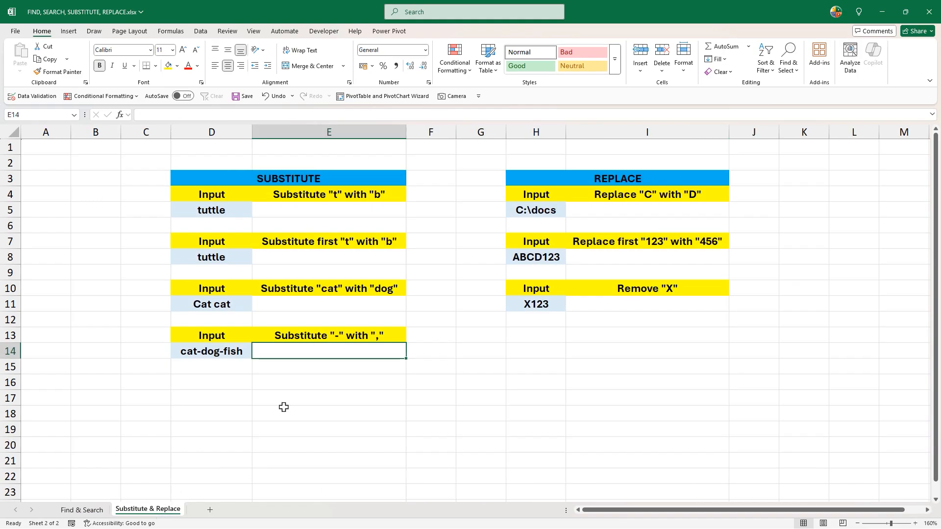
{"action": "left_click", "coordinate": [289, 178]}
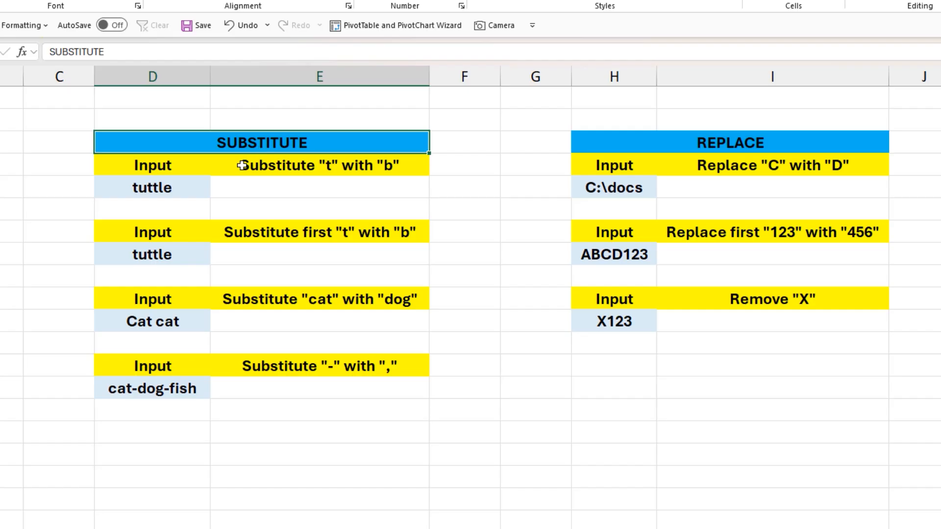
{"action": "left_click", "coordinate": [245, 169]}
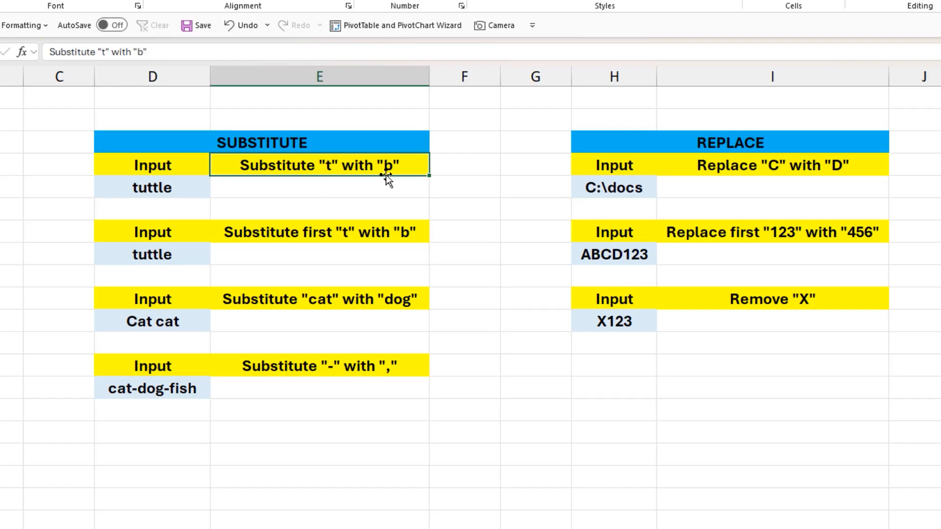
{"action": "left_click", "coordinate": [172, 183]}
{"action": "left_click", "coordinate": [263, 193]}
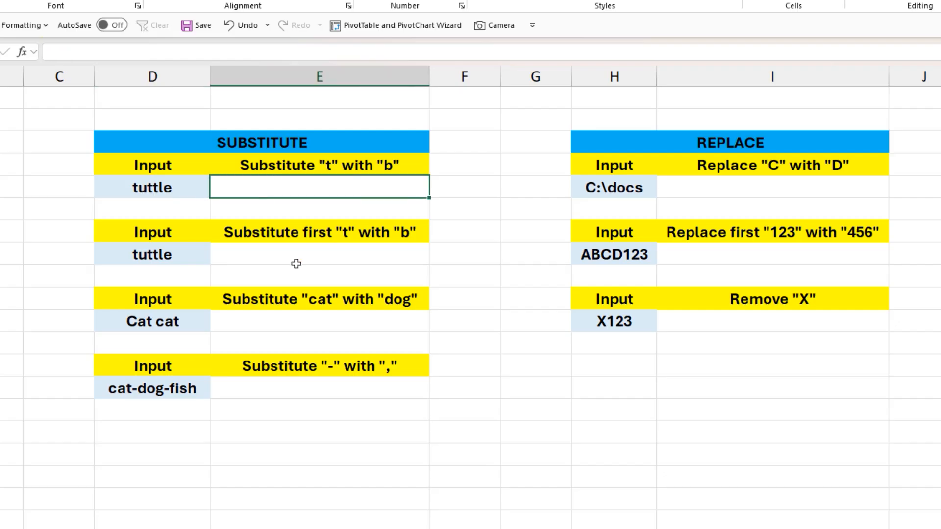
{"action": "type", "text": "=sub"}
{"action": "key", "text": "Tab"}
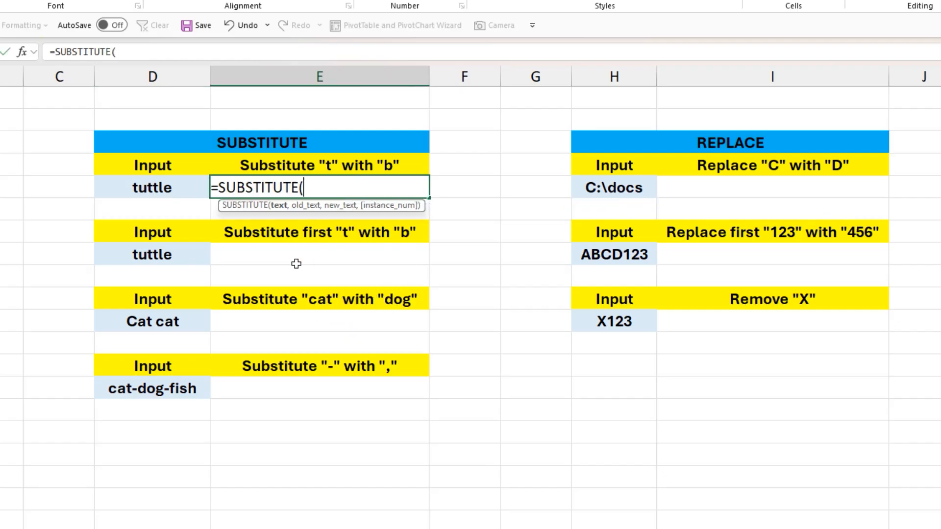
{"action": "left_click", "coordinate": [169, 188]}
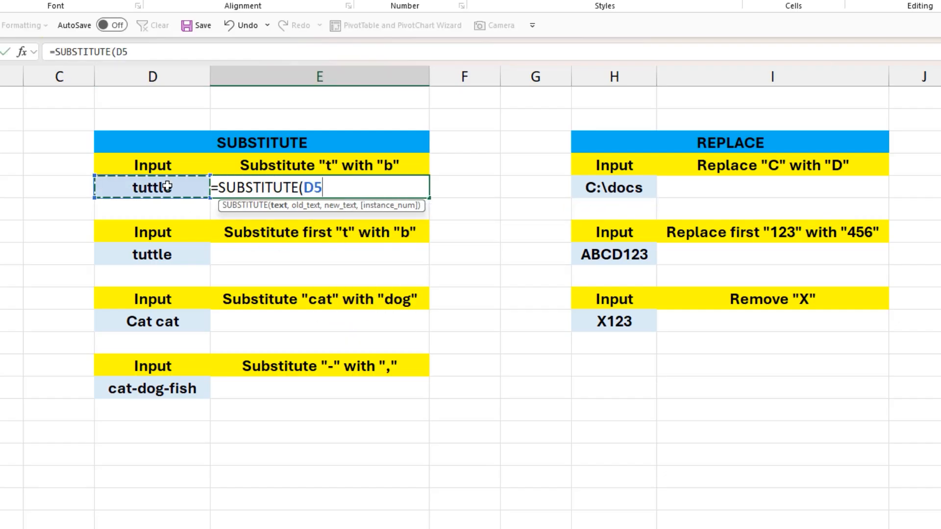
{"action": "type", "text": ","}
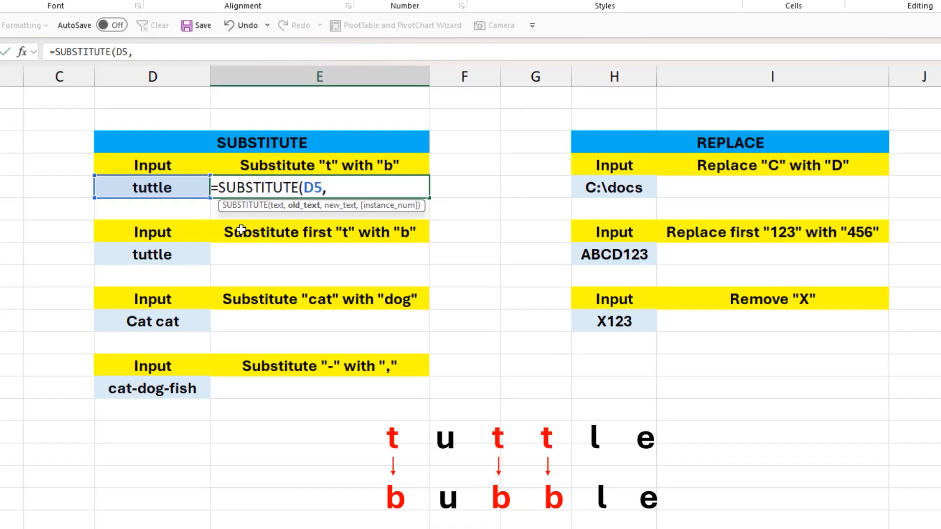
{"action": "type", "text": "\"t\","}
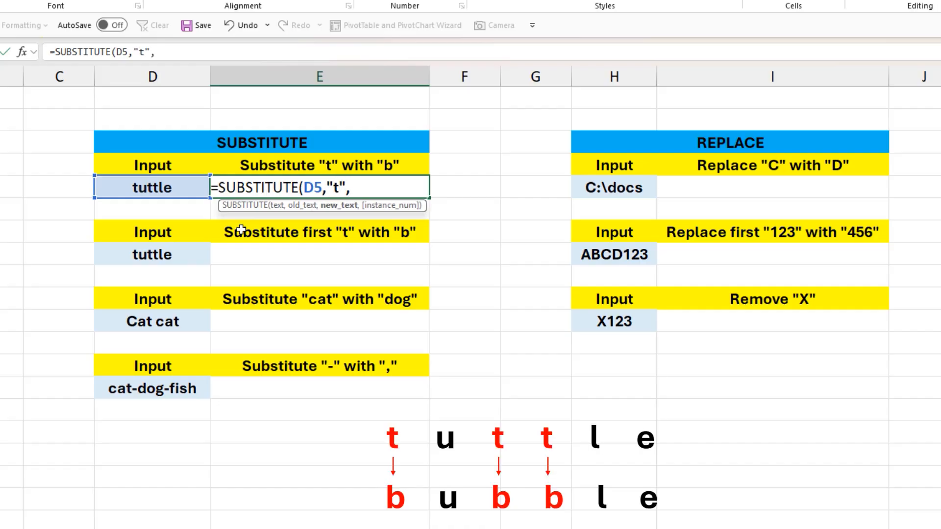
{"action": "type", "text": "\"b\")"}
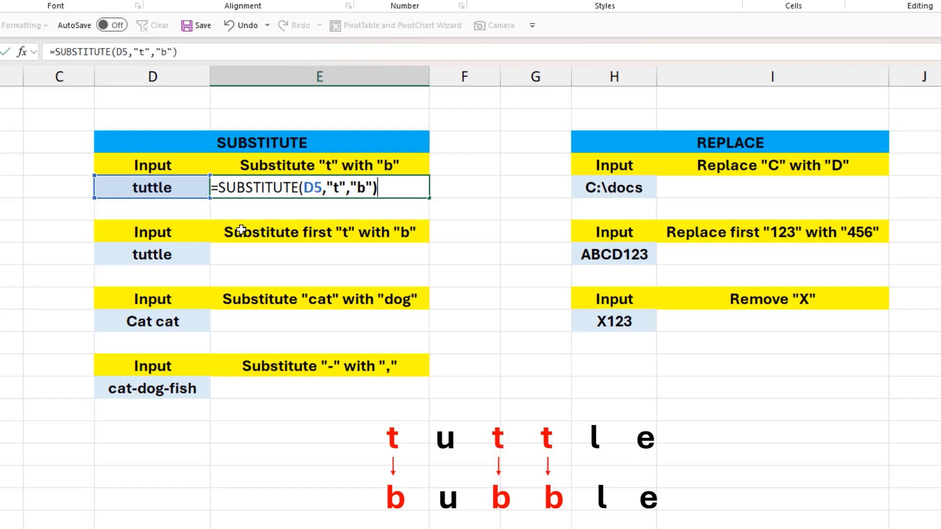
{"action": "key", "text": "Return"}
{"action": "left_click", "coordinate": [180, 188]}
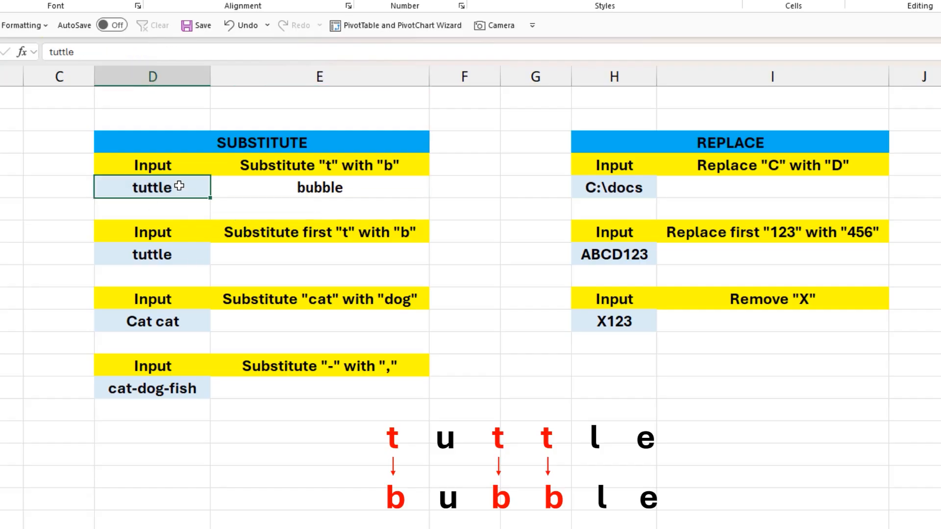
{"action": "left_click", "coordinate": [341, 186]}
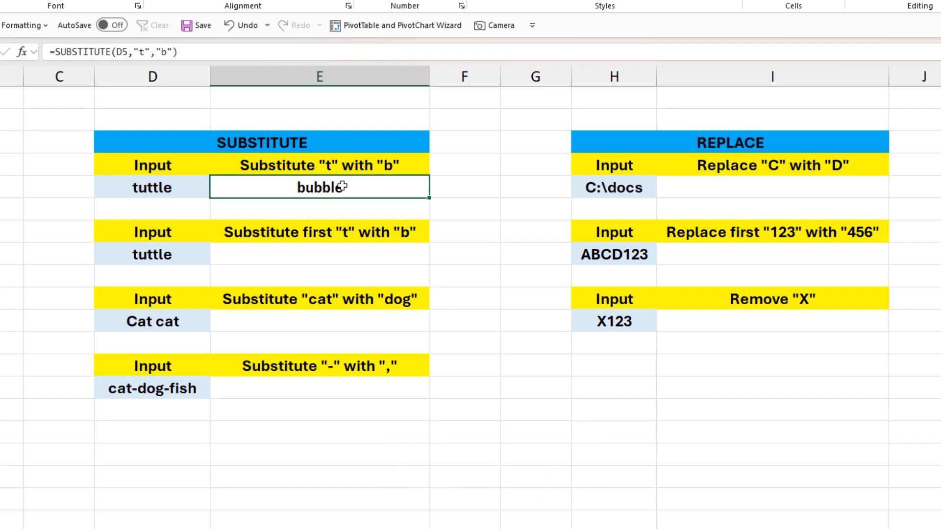
- In E8, enter =SUBSTITUTE(D8,"t","b",1) to replace only the first t in tuttle with b
{"action": "left_click", "coordinate": [295, 236]}
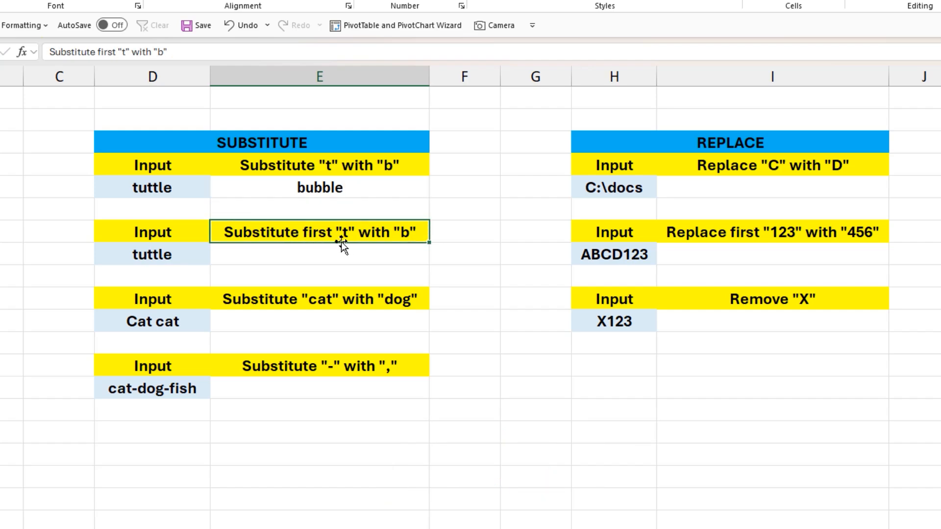
{"action": "left_click", "coordinate": [375, 253]}
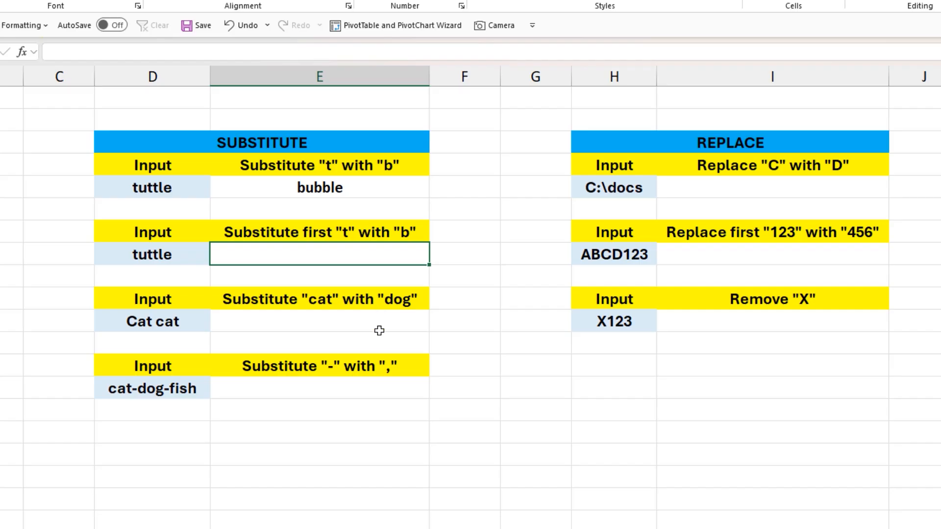
{"action": "type", "text": "=sub"}
{"action": "key", "text": "Tab"}
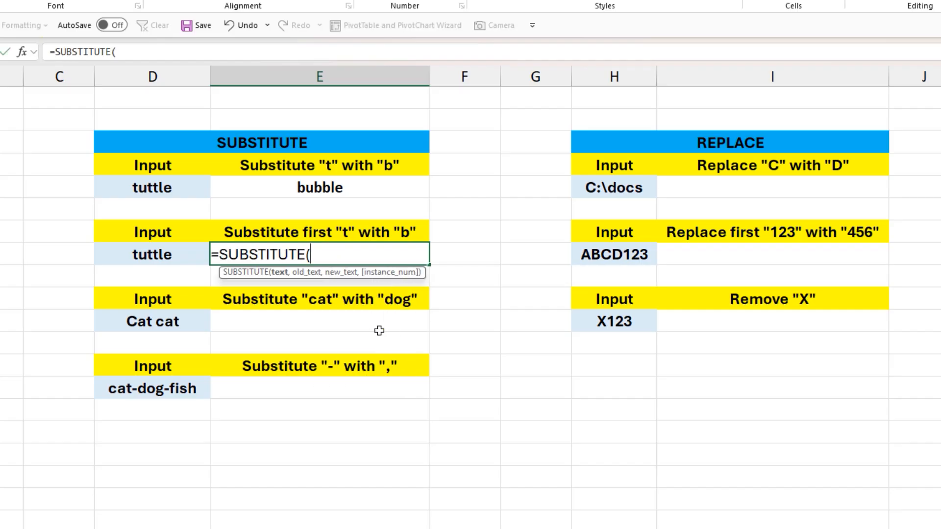
{"action": "left_click", "coordinate": [158, 254]}
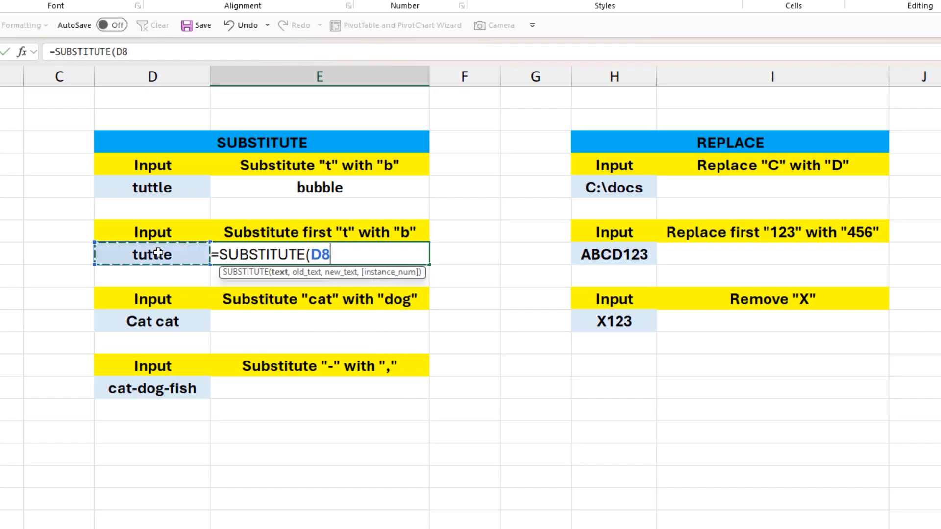
{"action": "type", "text": ",\"t"}
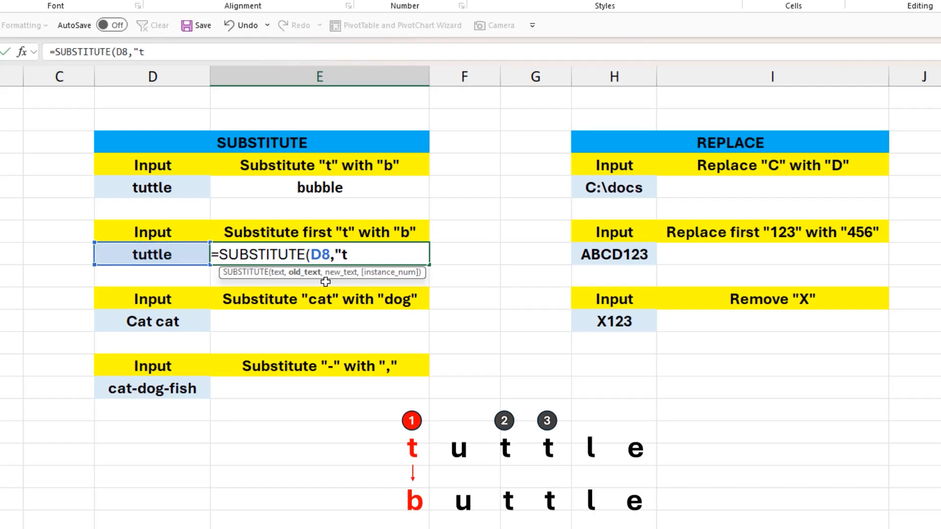
{"action": "type", "text": "\","}
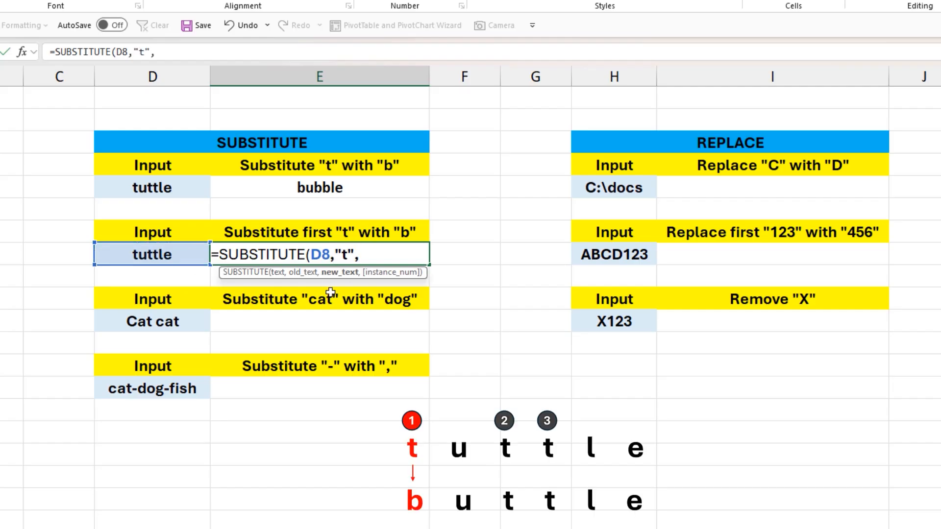
{"action": "type", "text": "\"b\","}
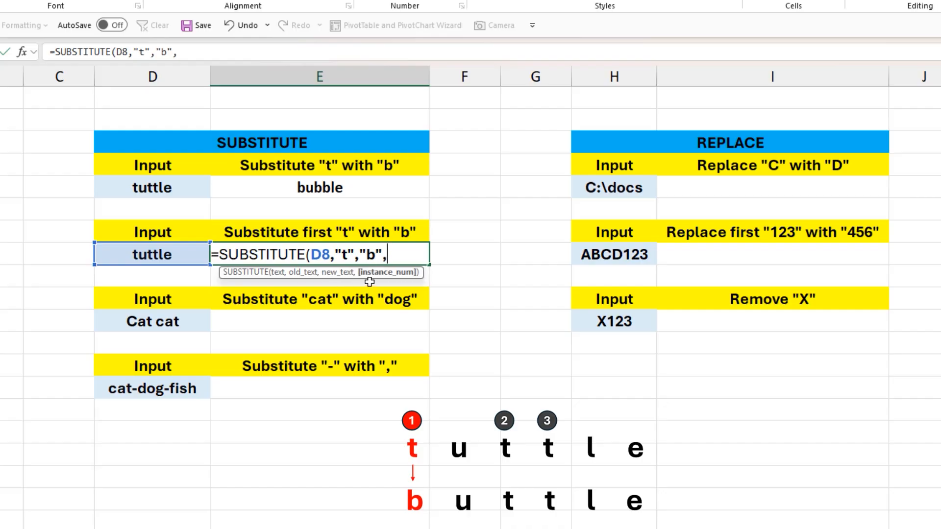
{"action": "type", "text": "1)"}
{"action": "key", "text": "Return"}
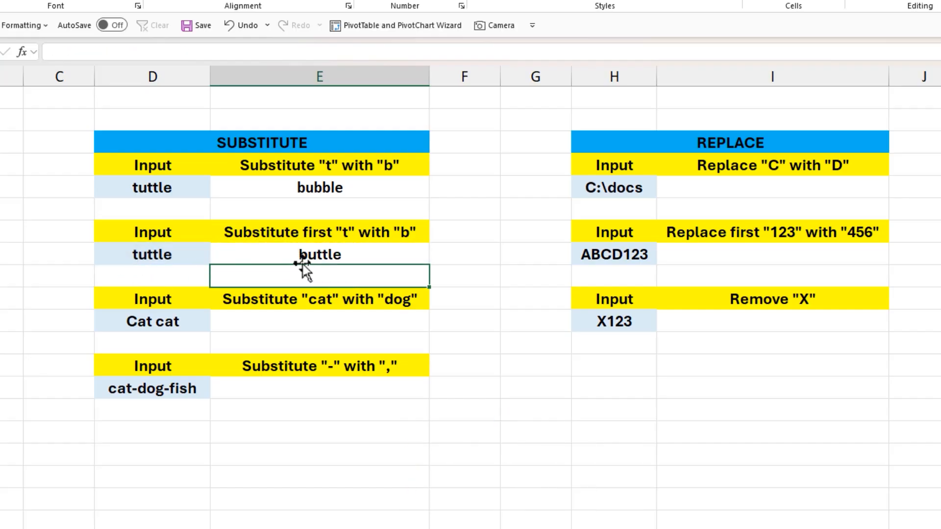
- In E11, enter =SUBSTITUTE(D11,"cat","dog") to replace the word cat with dog in Cat cat
{"action": "left_click", "coordinate": [237, 296]}
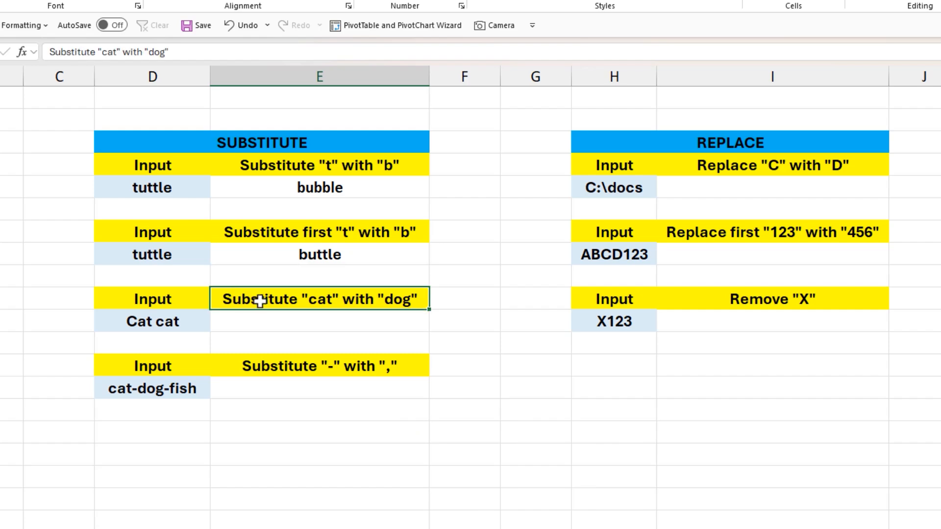
{"action": "left_click", "coordinate": [334, 321]}
{"action": "type", "text": "=su"}
{"action": "key", "text": "Tab"}
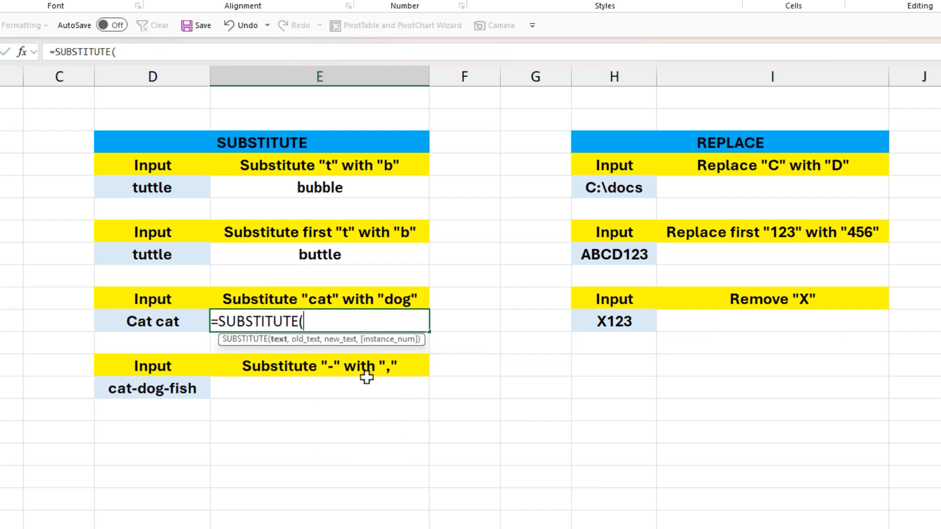
{"action": "left_click", "coordinate": [179, 322]}
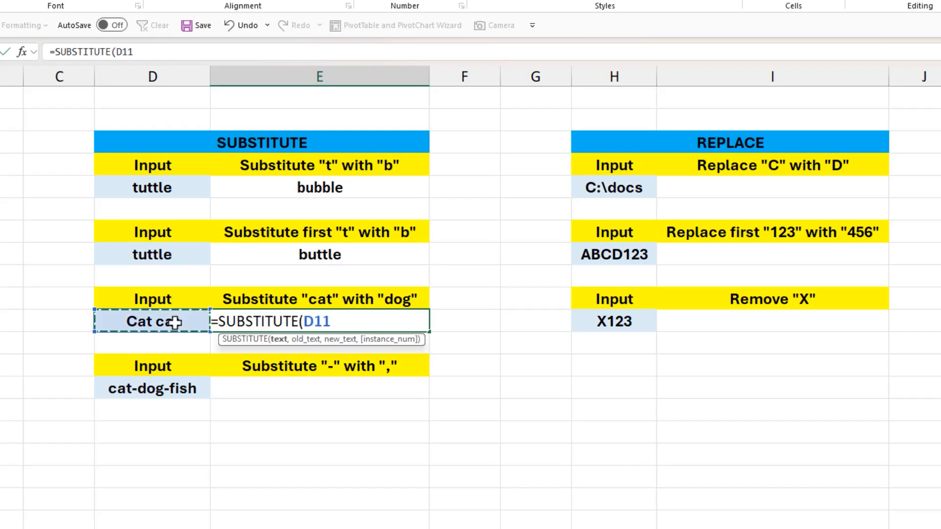
{"action": "type", "text": ","}
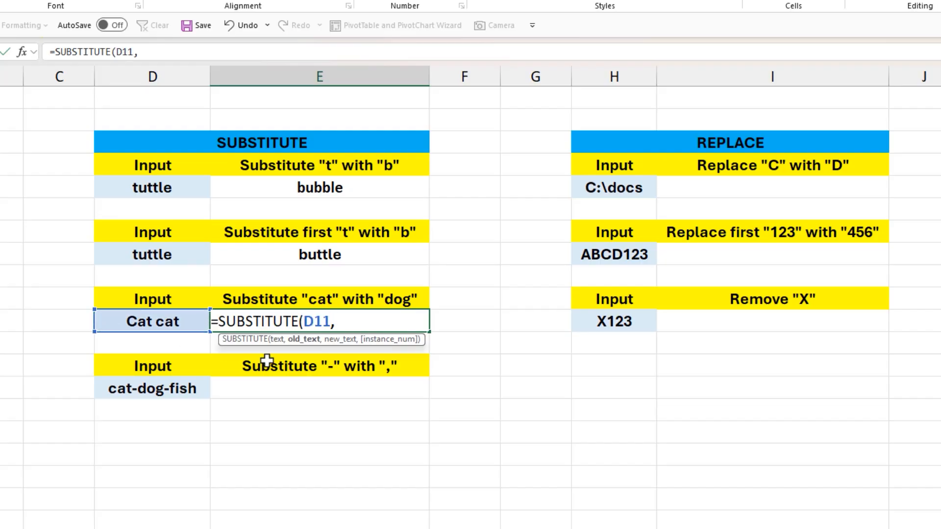
{"action": "type", "text": "\"cat\",\""}
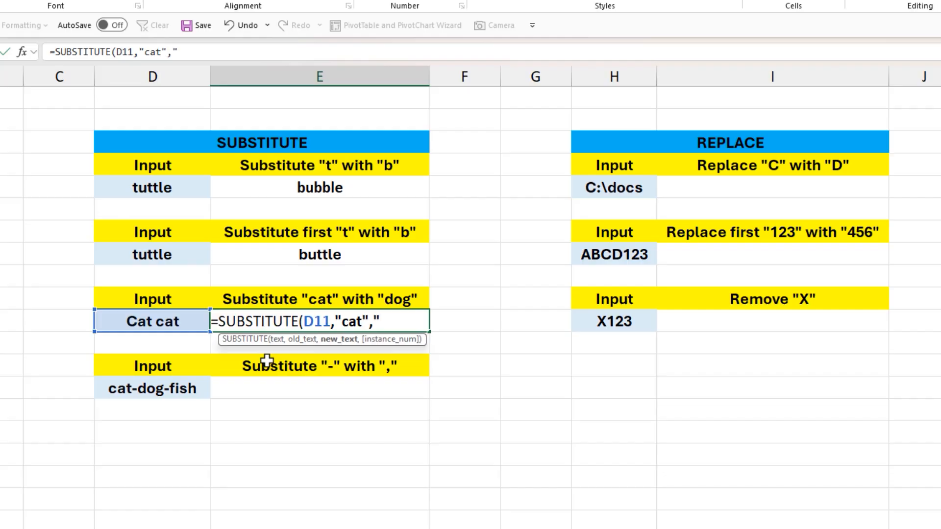
{"action": "type", "text": "dog\")"}
{"action": "key", "text": "Return"}
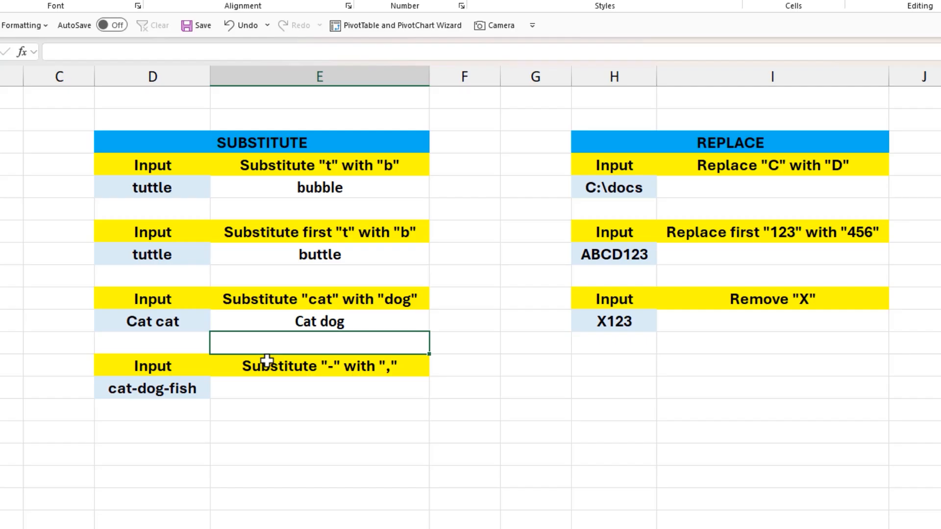
{"action": "left_click", "coordinate": [166, 335]}
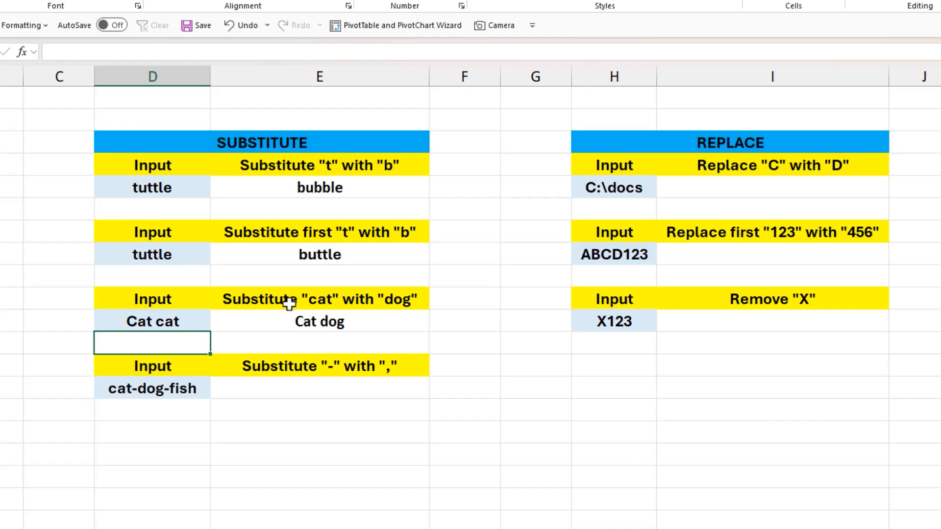
- In E14, enter =SUBSTITUTE(D14,"-",",") to replace every hyphen in cat-dog-fish with a comma
{"action": "left_click", "coordinate": [247, 363]}
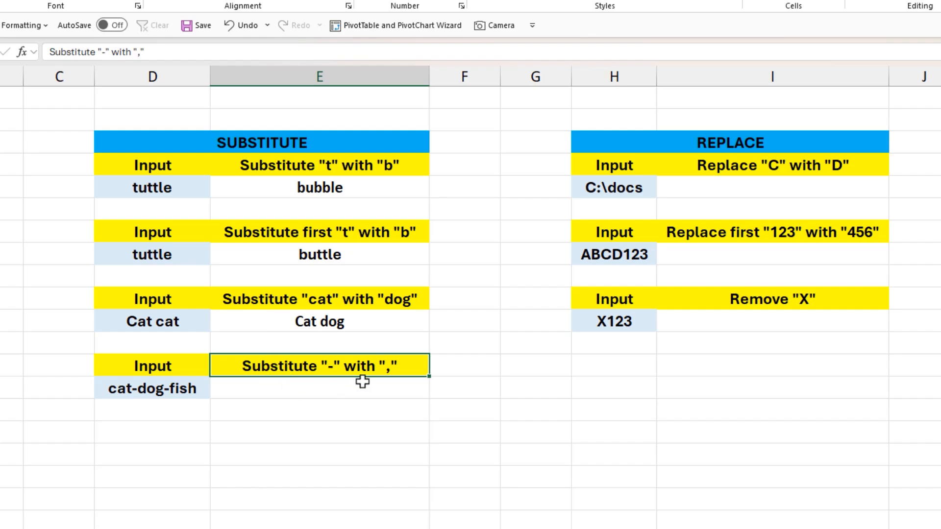
{"action": "left_click", "coordinate": [342, 391]}
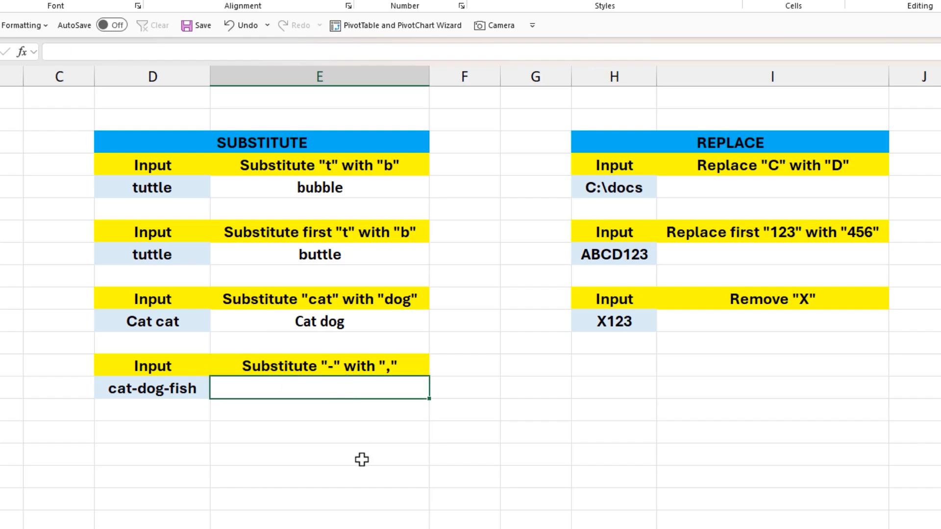
{"action": "type", "text": "=sub"}
{"action": "key", "text": "Tab"}
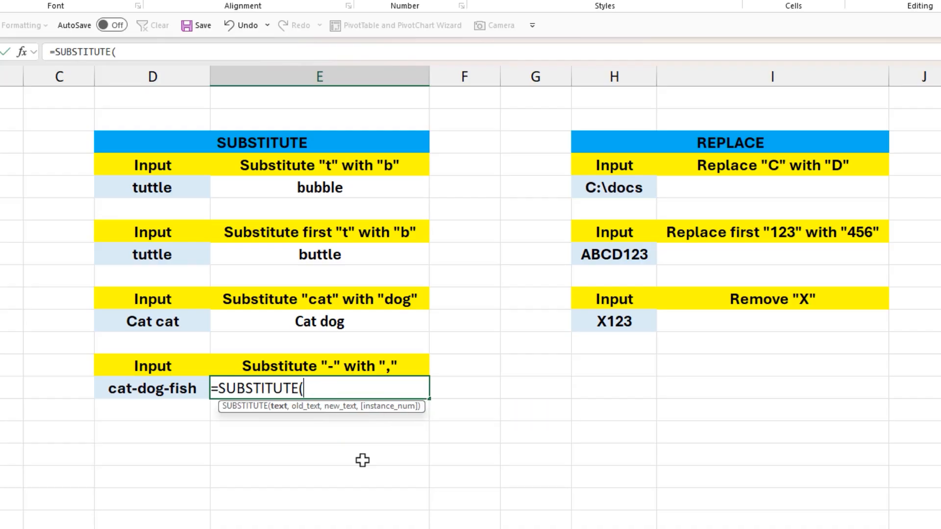
{"action": "left_click", "coordinate": [157, 390]}
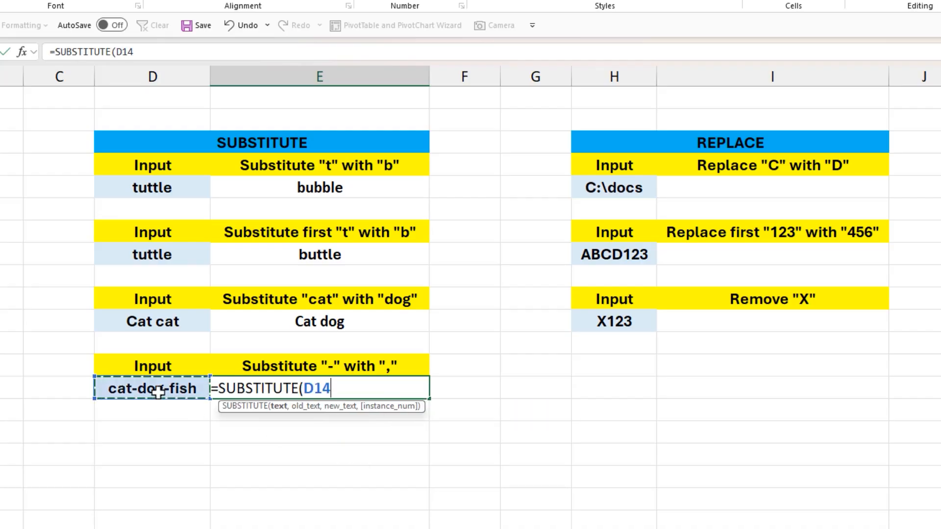
{"action": "type", "text": ",\"-"}
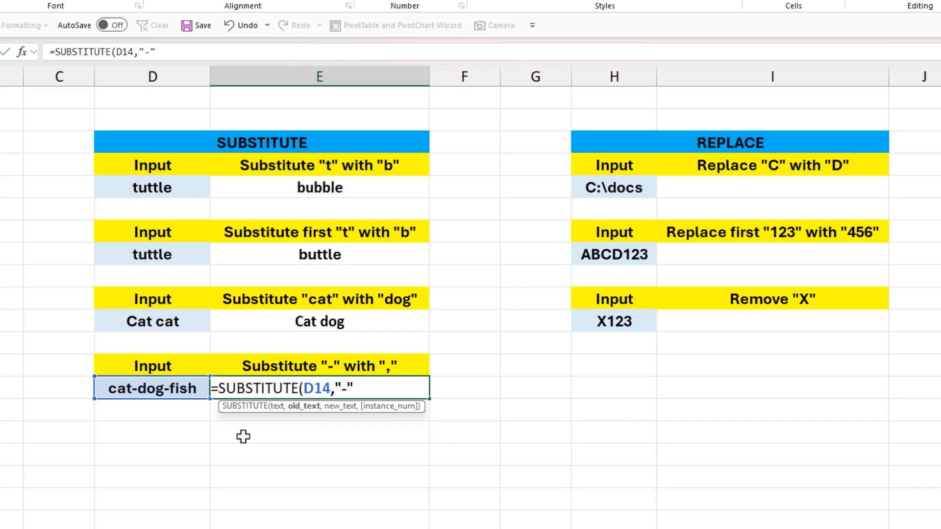
{"action": "type", "text": "\",\","}
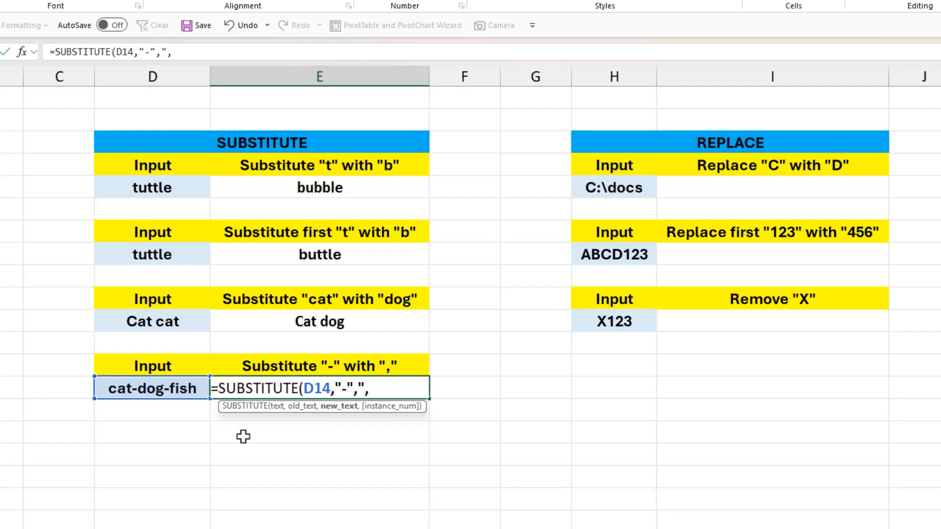
{"action": "type", "text": "\")"}
{"action": "key", "text": "Return"}
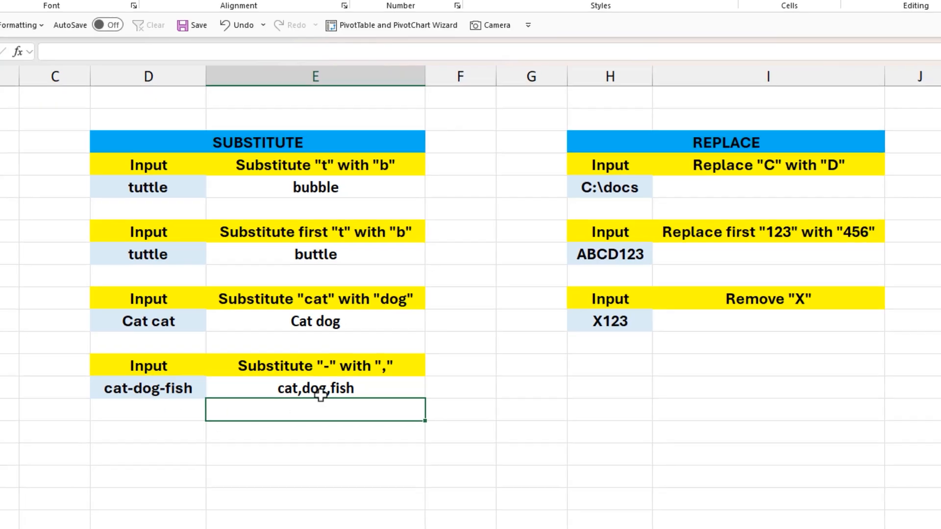
- In I5, enter =REPLACE(H5,1,1,"D") to replace the first character C of C:\docs with D
{"action": "left_click", "coordinate": [574, 132]}
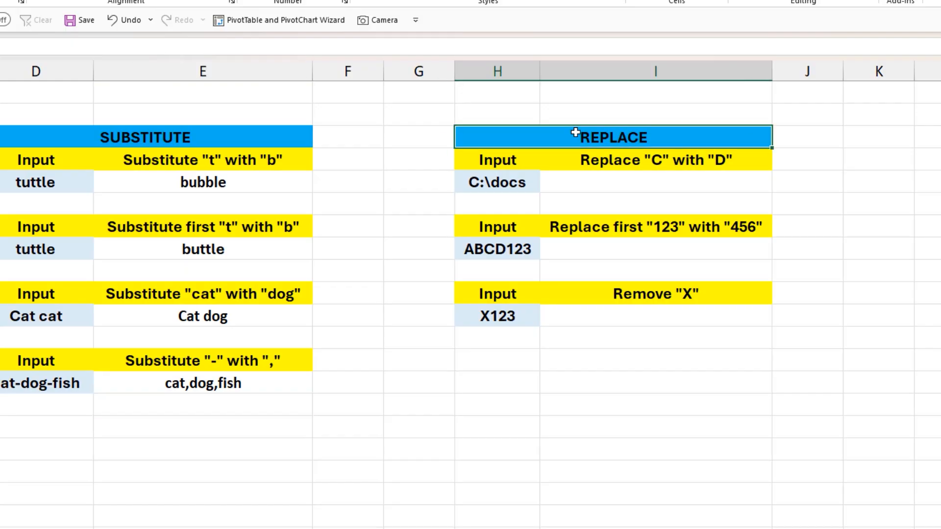
{"action": "left_click", "coordinate": [607, 157]}
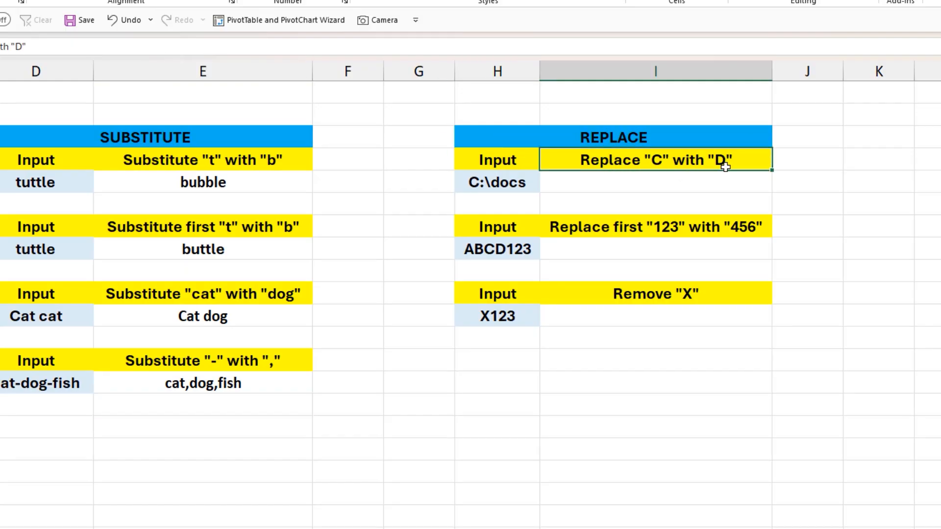
{"action": "left_click", "coordinate": [681, 181]}
{"action": "type", "text": "="}
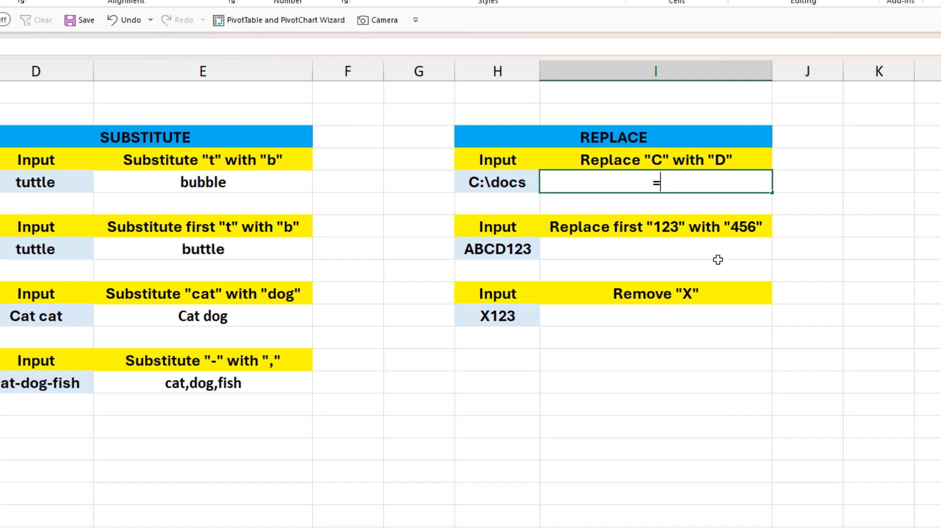
{"action": "type", "text": "rep"}
{"action": "key", "text": "Tab"}
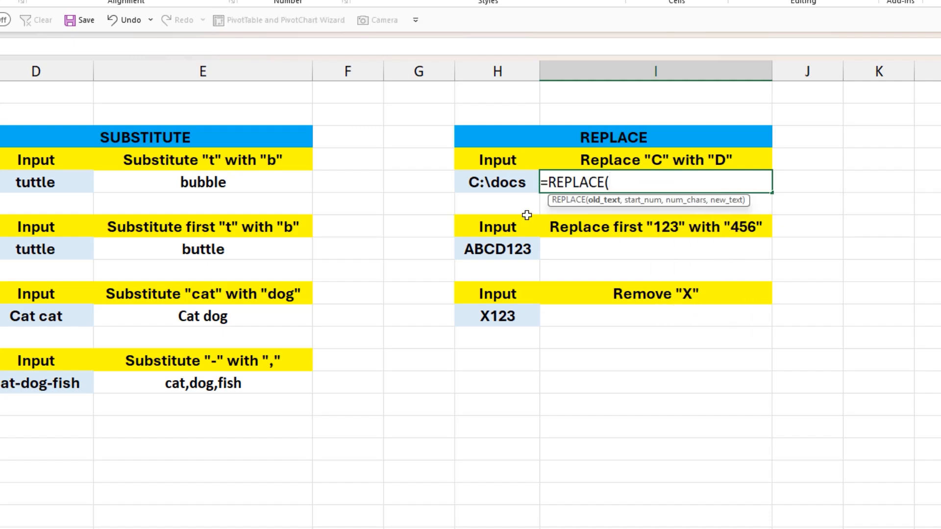
{"action": "left_click", "coordinate": [503, 184]}
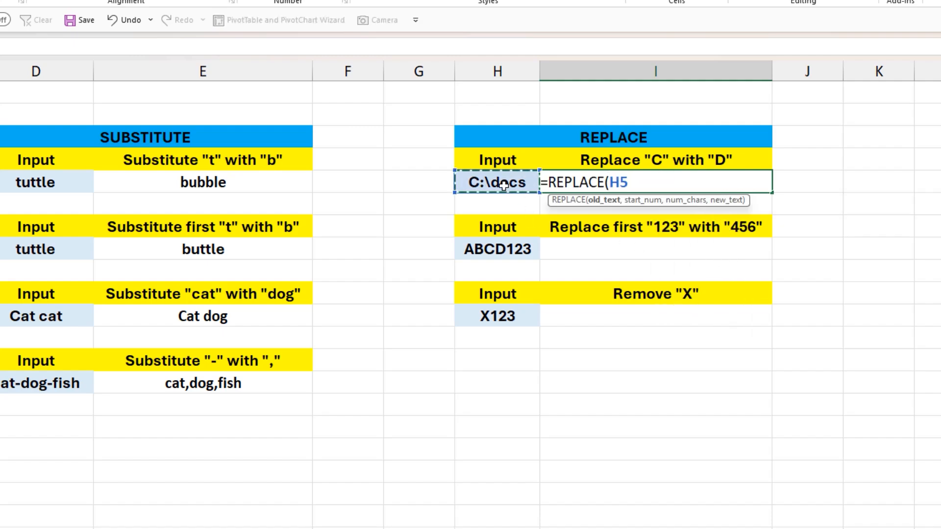
{"action": "type", "text": ","}
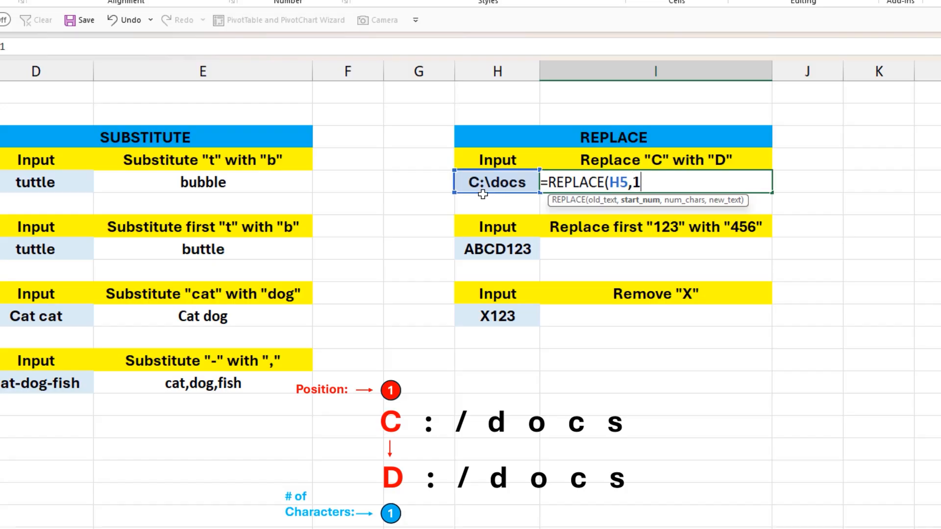
{"action": "type", "text": "1,"}
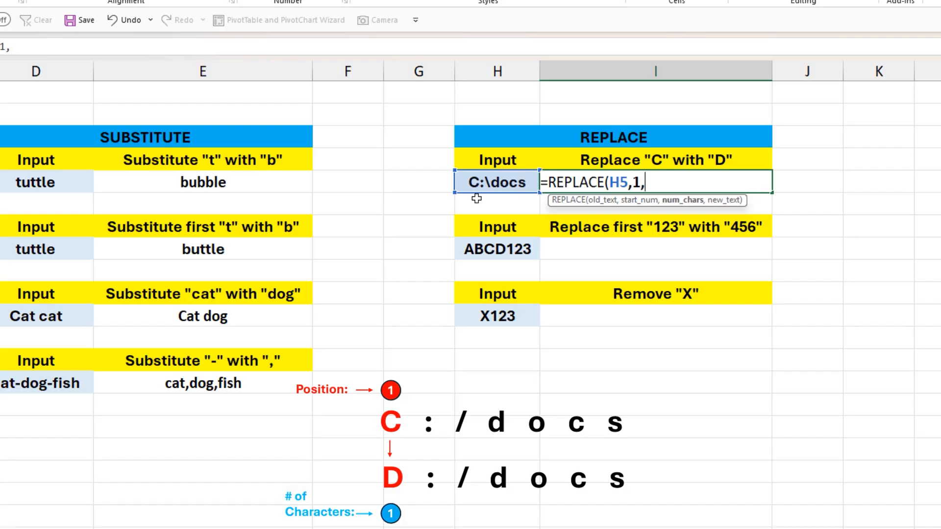
{"action": "type", "text": "1"}
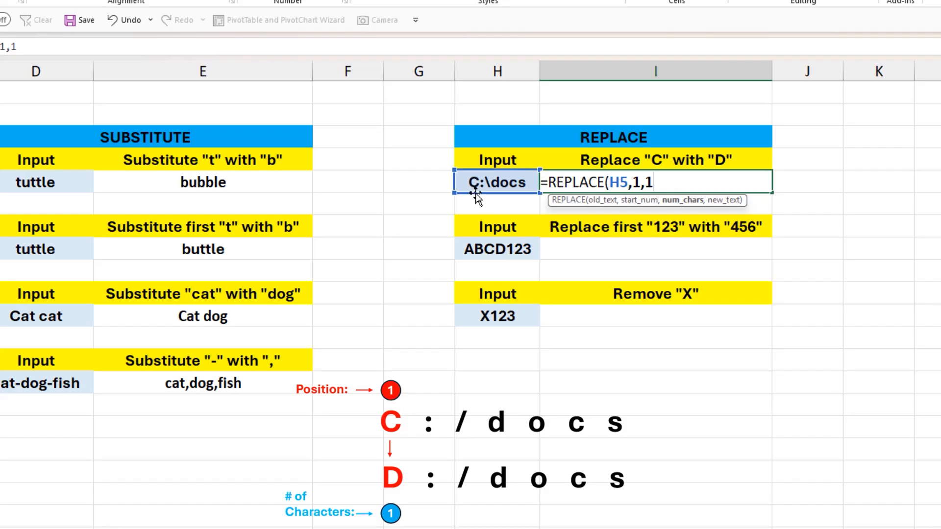
{"action": "type", "text": ",\"D\""}
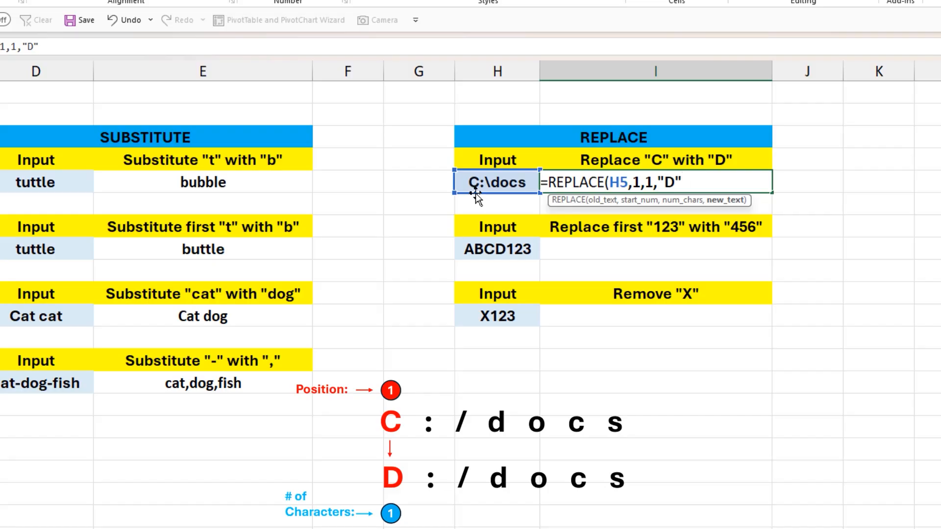
{"action": "type", "text": ")"}
{"action": "key", "text": "Return"}
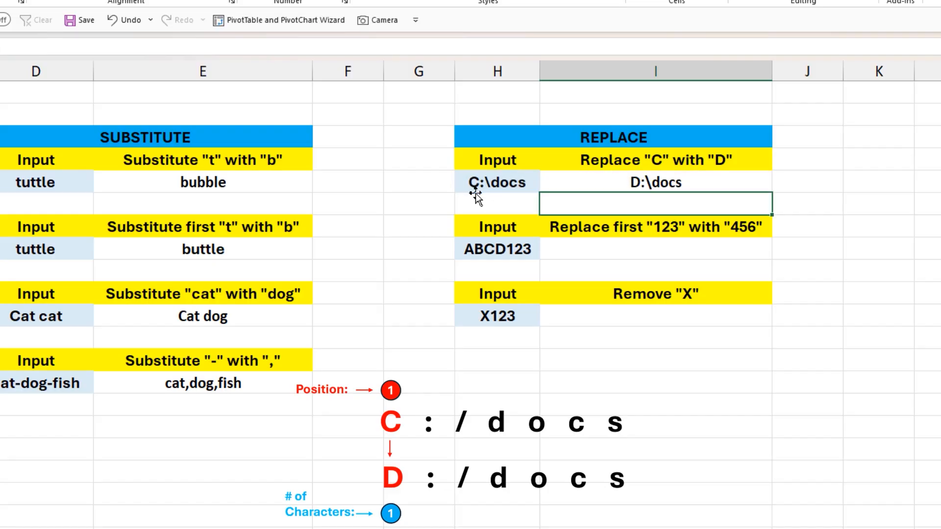
- In I8, enter =REPLACE(H8,5,3,456) to replace the three characters 123 in ABCD123 with 456
{"action": "left_click", "coordinate": [475, 196]}
{"action": "left_click", "coordinate": [647, 197]}
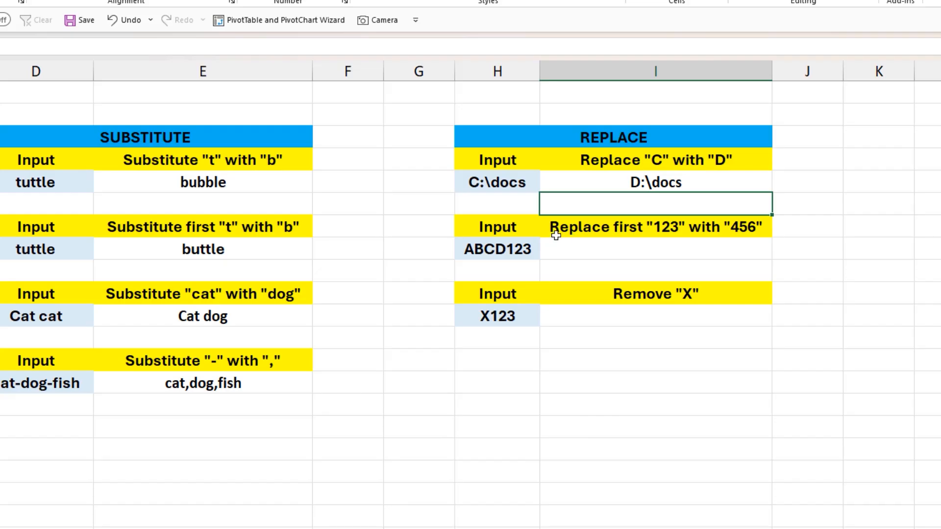
{"action": "left_click", "coordinate": [574, 224]}
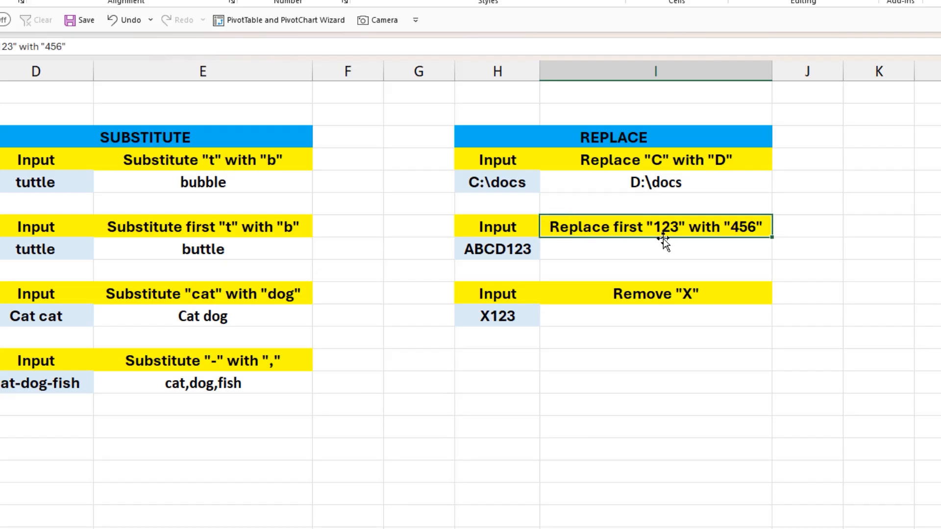
{"action": "left_click", "coordinate": [594, 250]}
{"action": "type", "text": "=repl"}
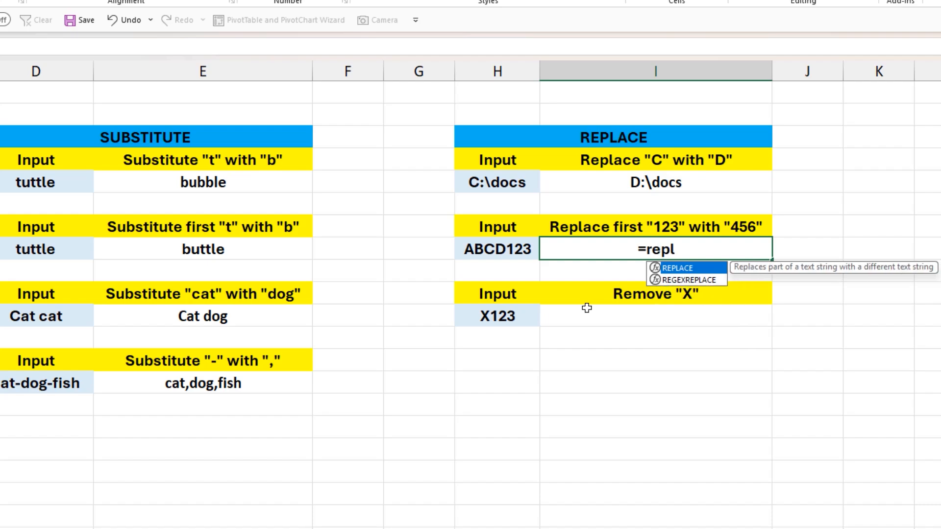
{"action": "key", "text": "Tab"}
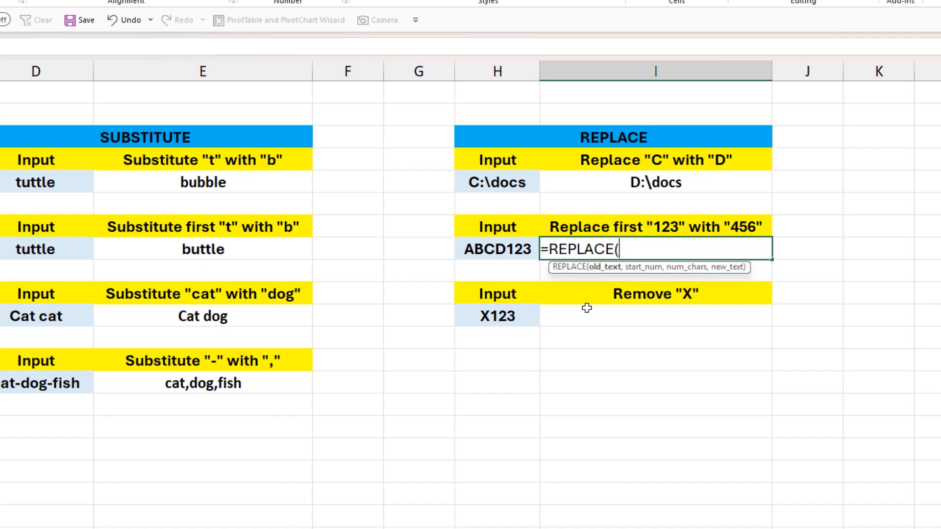
{"action": "left_click", "coordinate": [491, 249]}
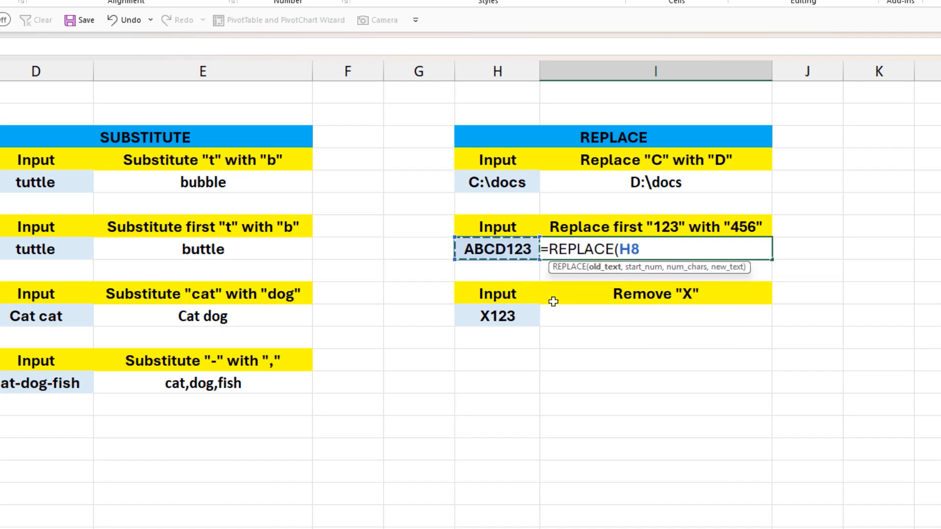
{"action": "type", "text": ",5"}
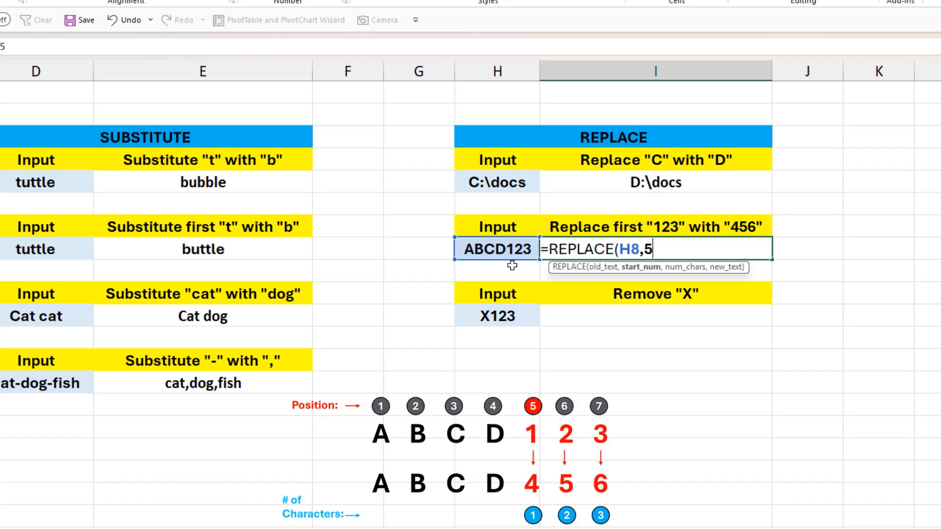
{"action": "type", "text": ","}
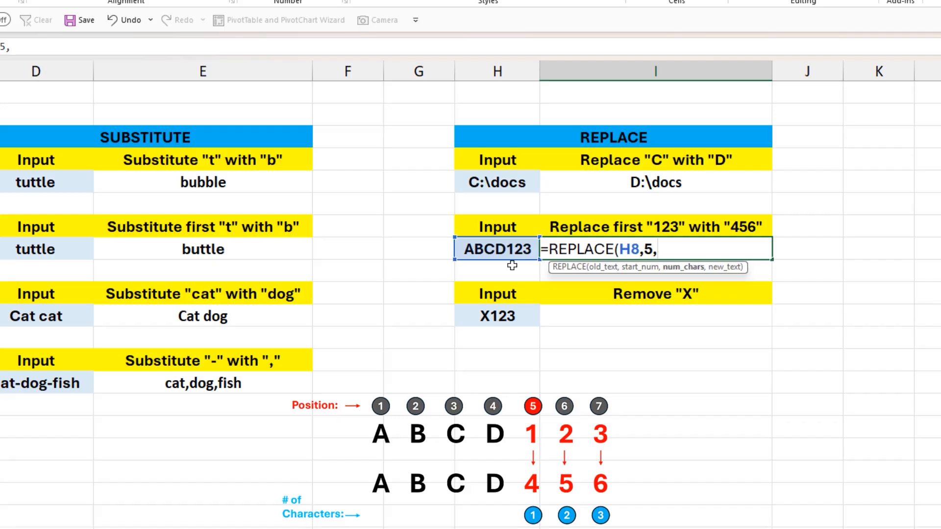
{"action": "type", "text": "3,456"}
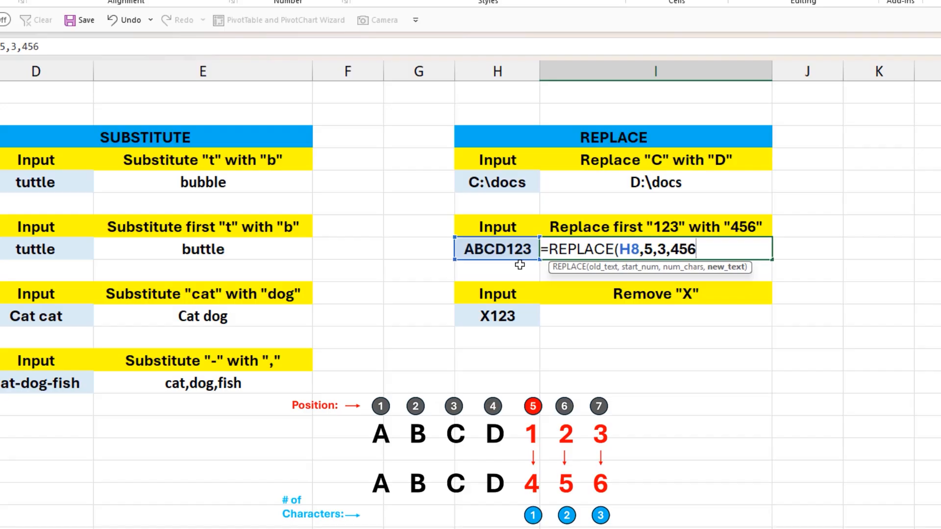
{"action": "type", "text": ")"}
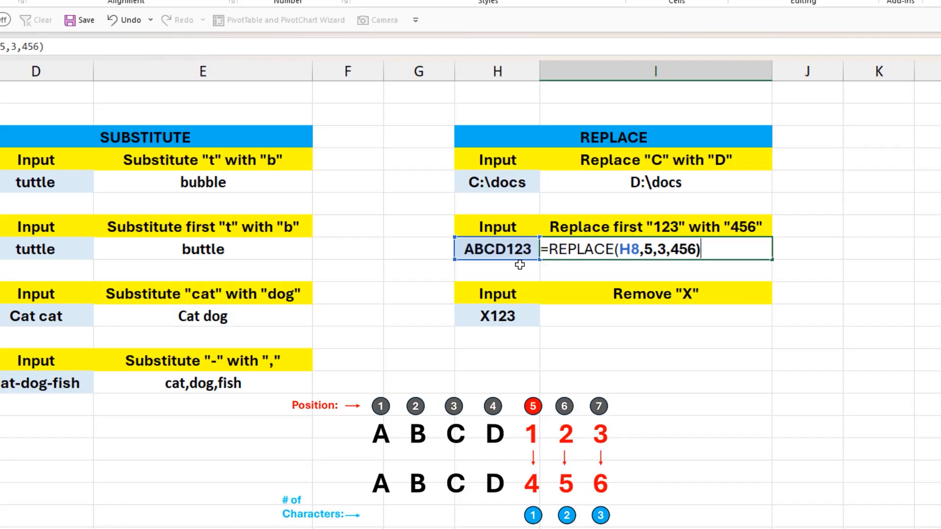
{"action": "key", "text": "Return"}
{"action": "left_click", "coordinate": [520, 251]}
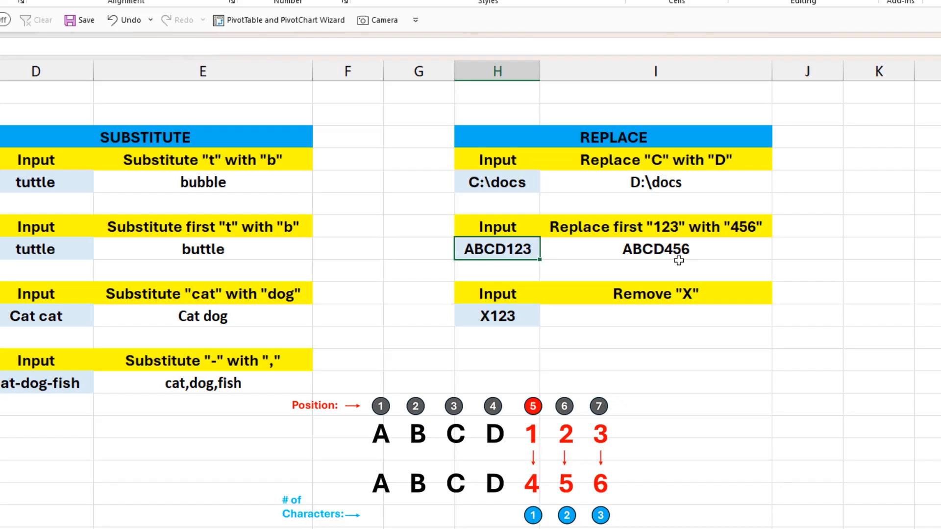
- In I11, enter =REPLACE(H11,1,1,"") to remove the leading X from X123
{"action": "left_click", "coordinate": [616, 293]}
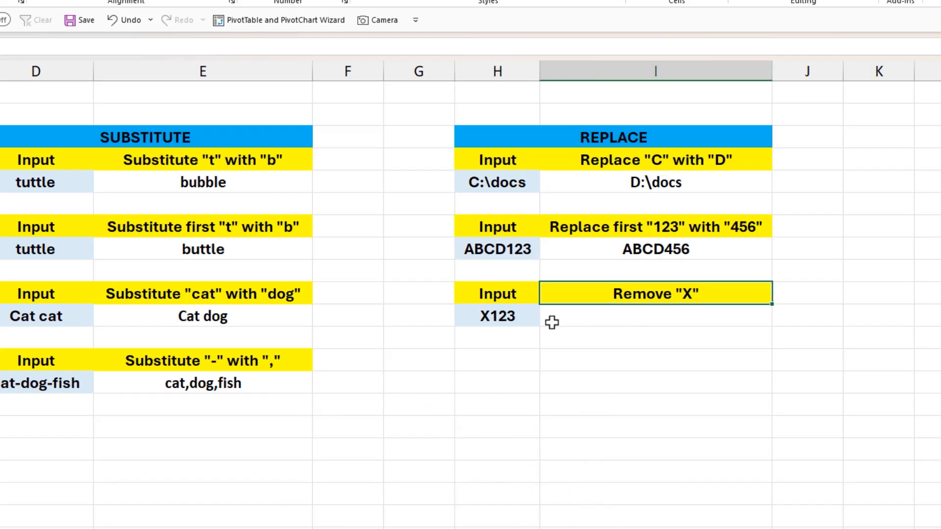
{"action": "left_click", "coordinate": [518, 320]}
{"action": "left_click", "coordinate": [608, 318]}
{"action": "type", "text": "="}
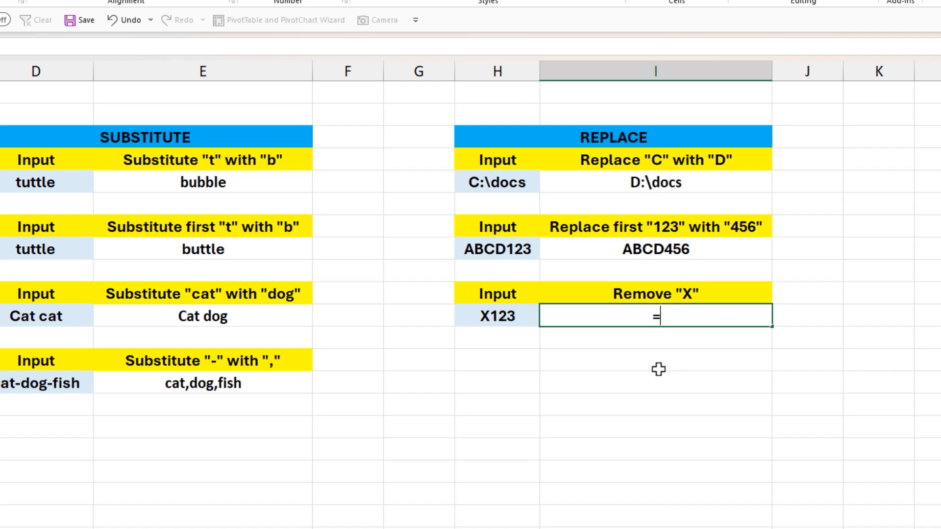
{"action": "type", "text": "rep"}
{"action": "key", "text": "Tab"}
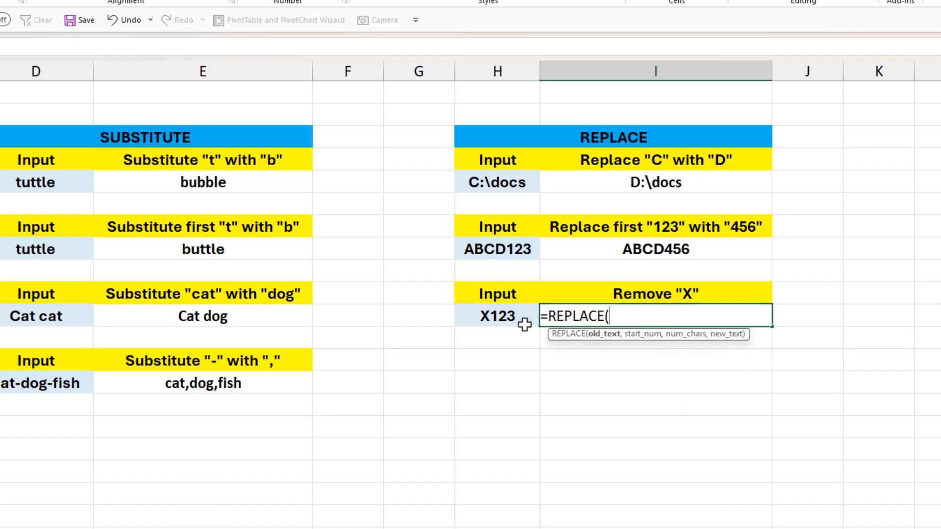
{"action": "left_click", "coordinate": [507, 318]}
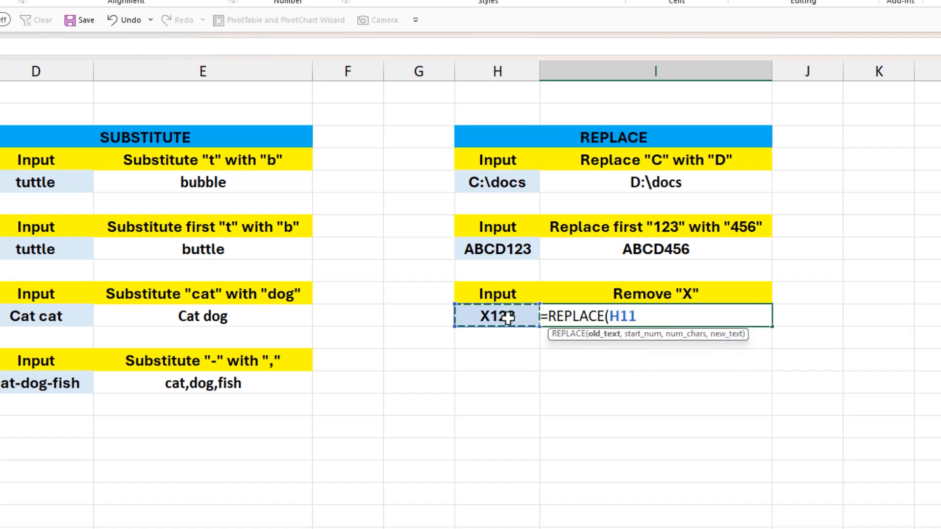
{"action": "type", "text": ","}
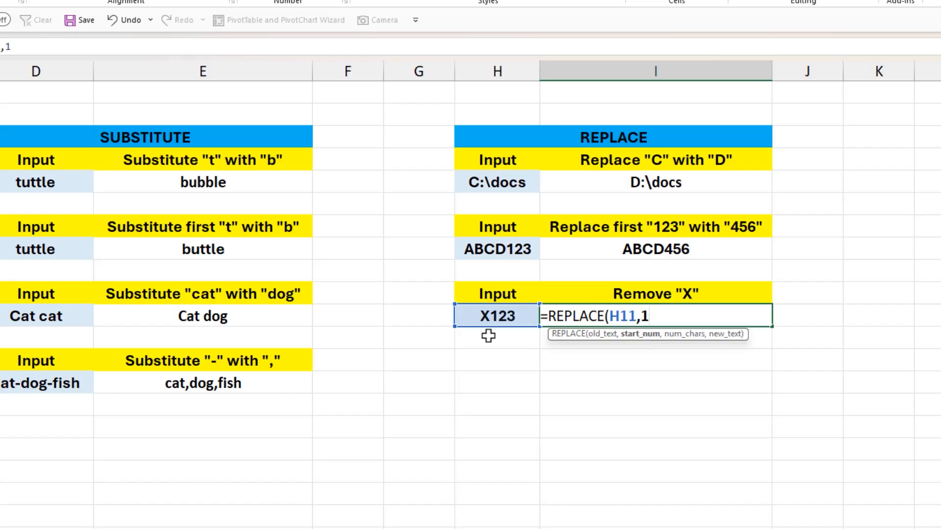
{"action": "type", "text": "1,"}
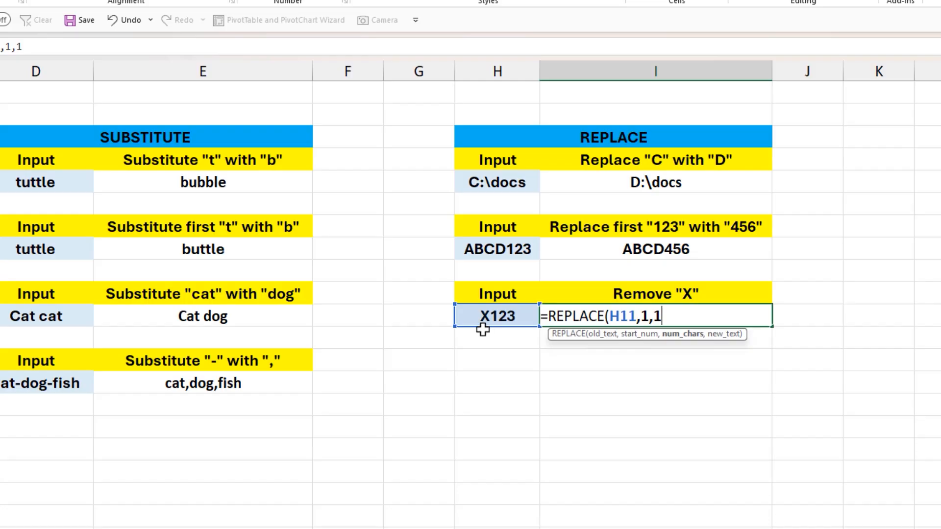
{"action": "type", "text": "1"}
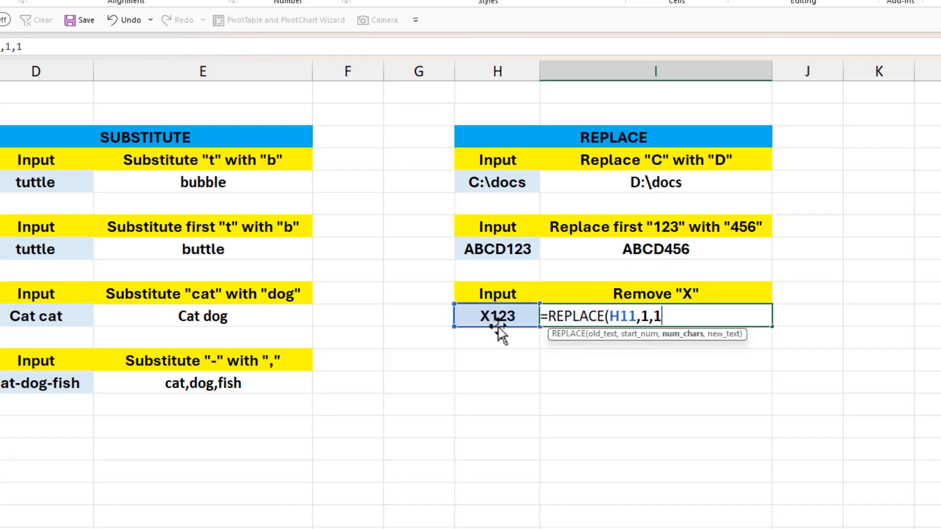
{"action": "type", "text": ","}
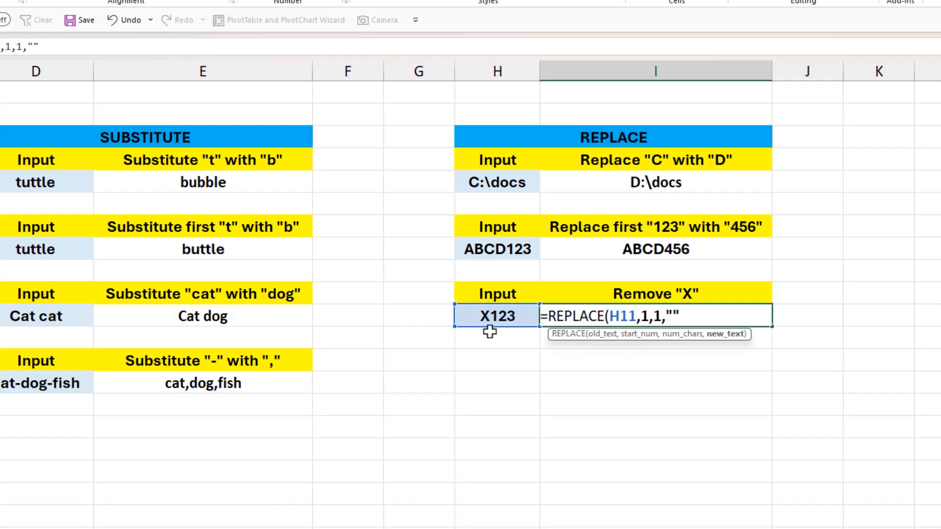
{"action": "type", "text": "\"\")"}
{"action": "key", "text": "Return"}
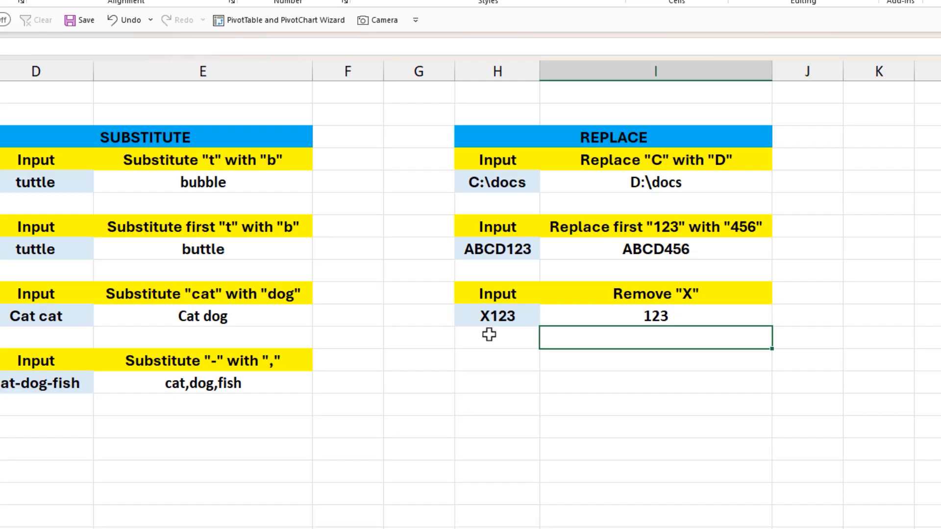
{"action": "left_click", "coordinate": [469, 392]}
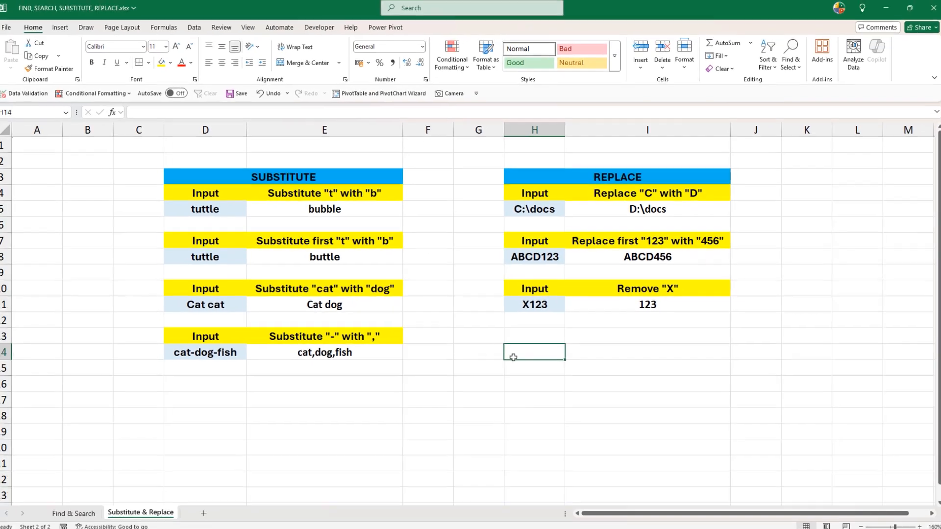